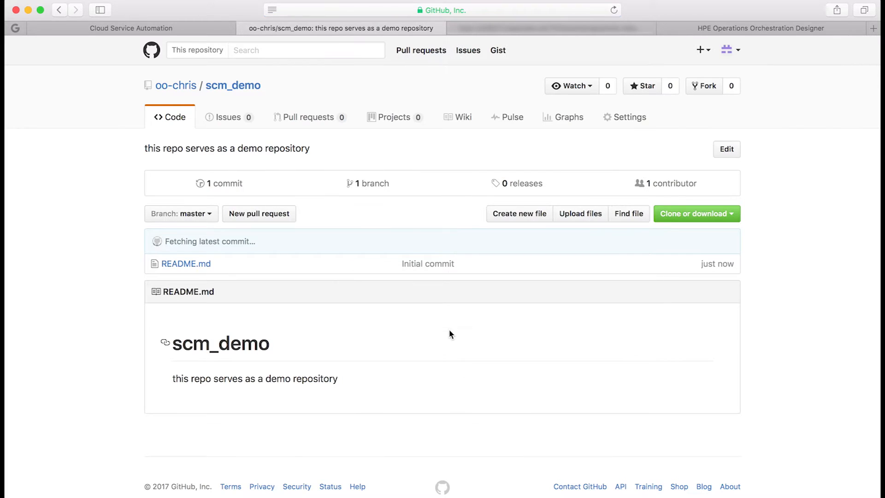
Step: Add the teammate's GitHub account as a collaborator on scm_demo through repository settings
click(627, 117)
click(174, 185)
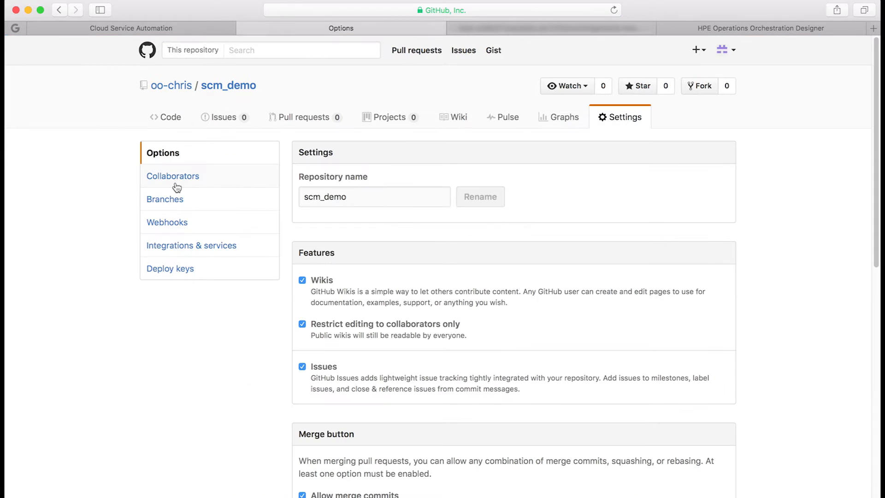
click(350, 275)
text(oo-jane)
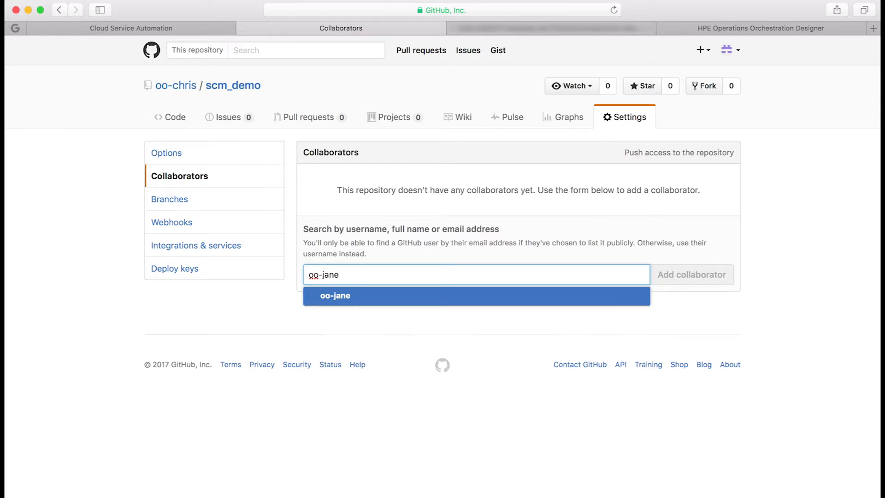
click(348, 297)
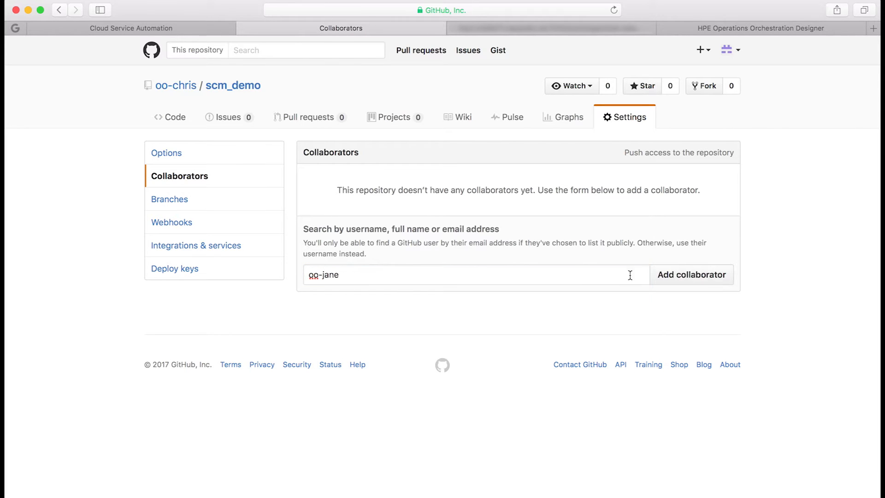
click(696, 274)
Step: Copy the scm_demo repository's HTTPS clone URL from the Code page
click(247, 87)
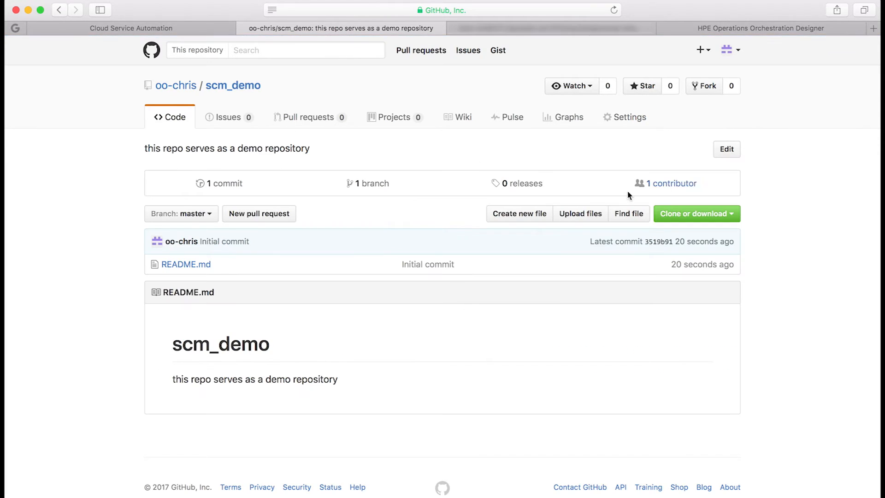
click(715, 217)
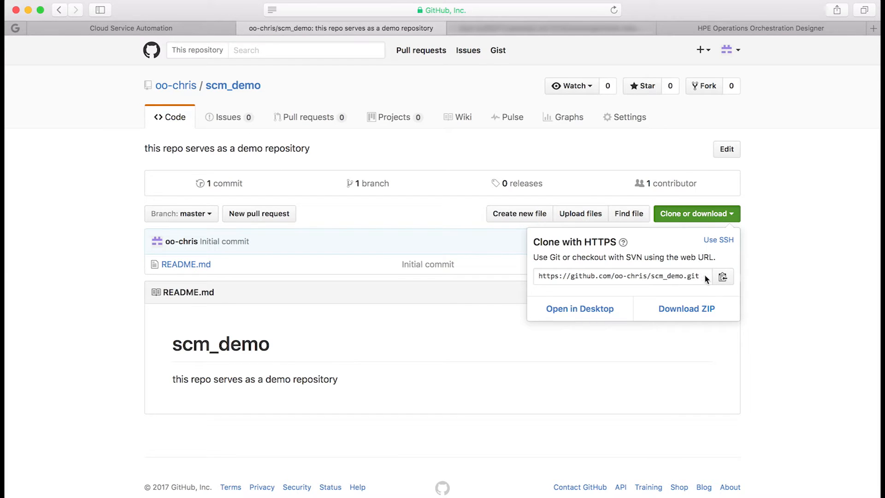
click(720, 278)
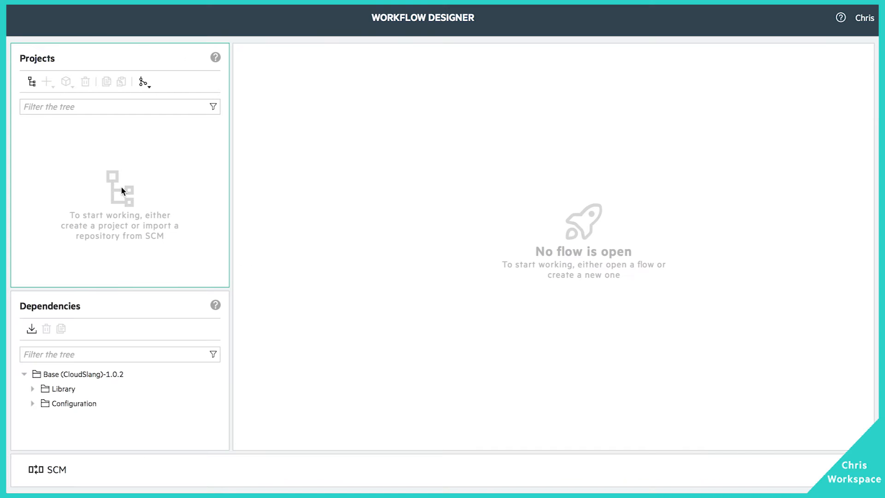
Step: Start a Git repository import with the pasted scm_demo HTTPS URL and verify it
click(144, 83)
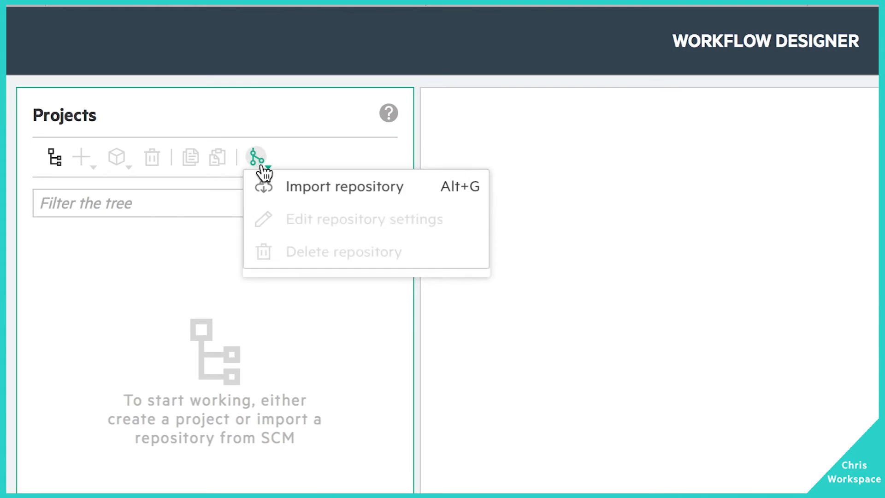
click(333, 208)
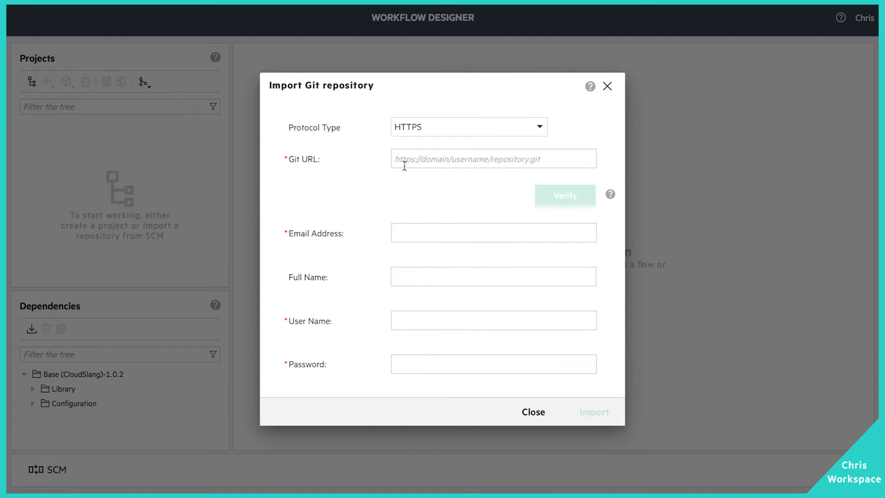
click(427, 159)
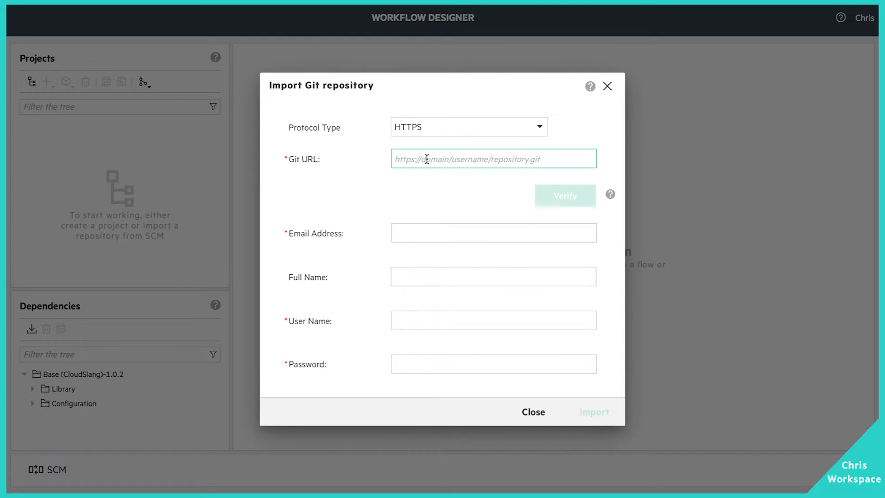
key(ctrl+v)
click(559, 189)
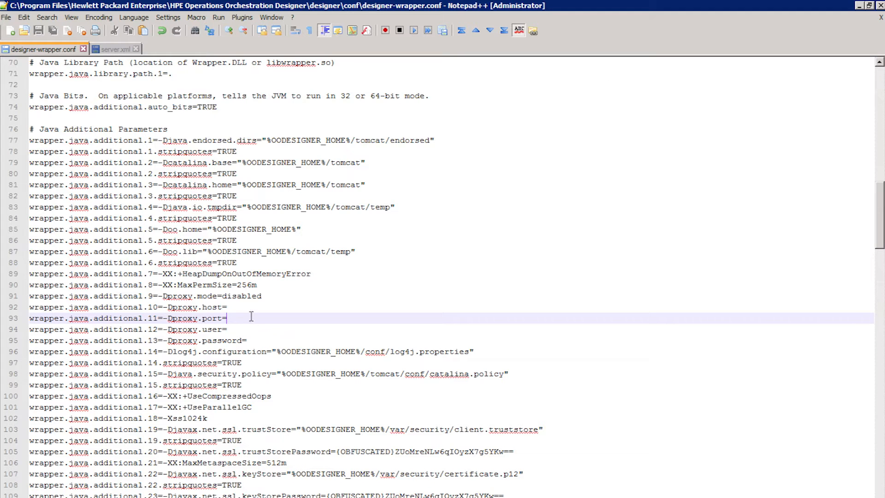
Step: Change proxy.mode to enabled, paste the proxy host, set port 8080, and save designer-wrapper.conf
click(228, 299)
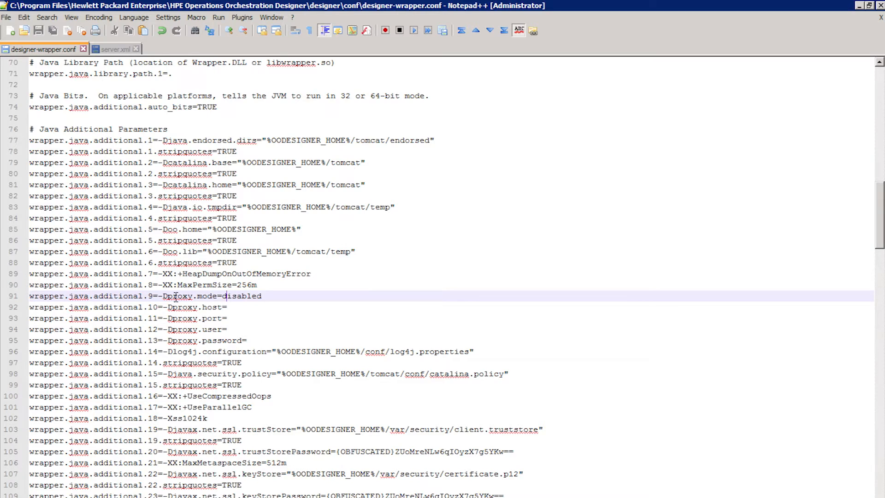
click(221, 296)
key(ctrl+Delete)
text(enabled)
key(Down)
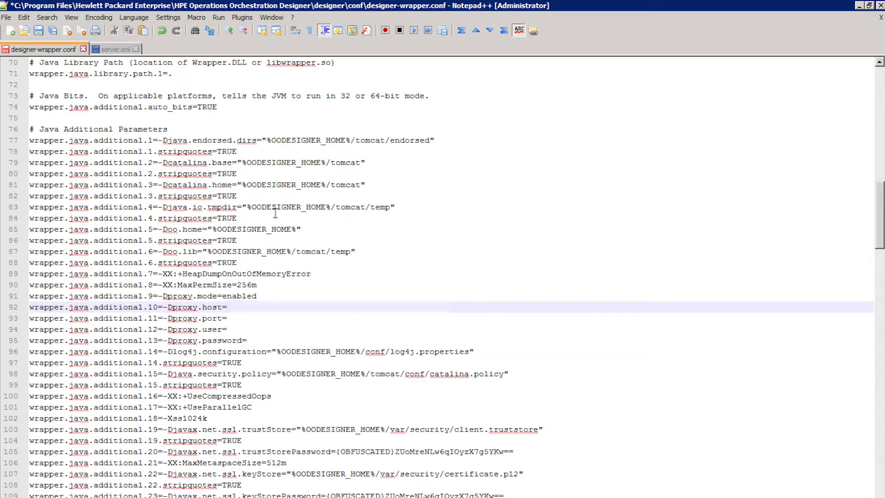
key(ctrl+v)
key(Down)
text(808)
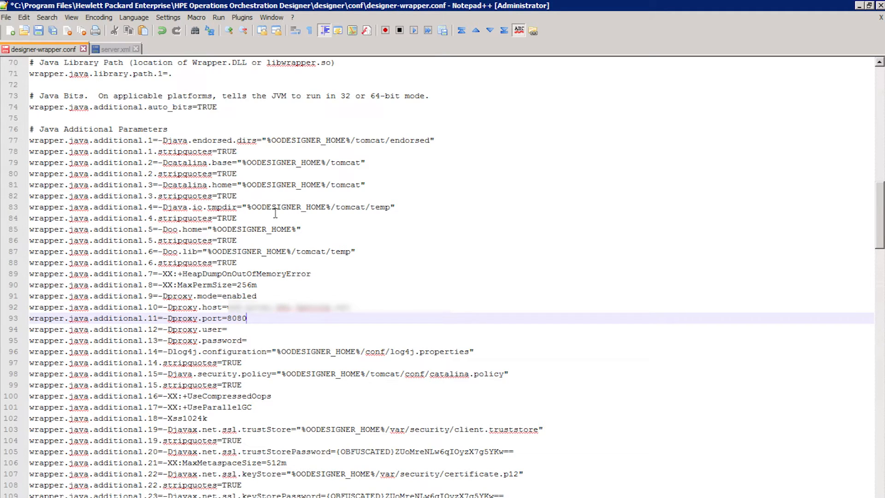
key(ctrl+s)
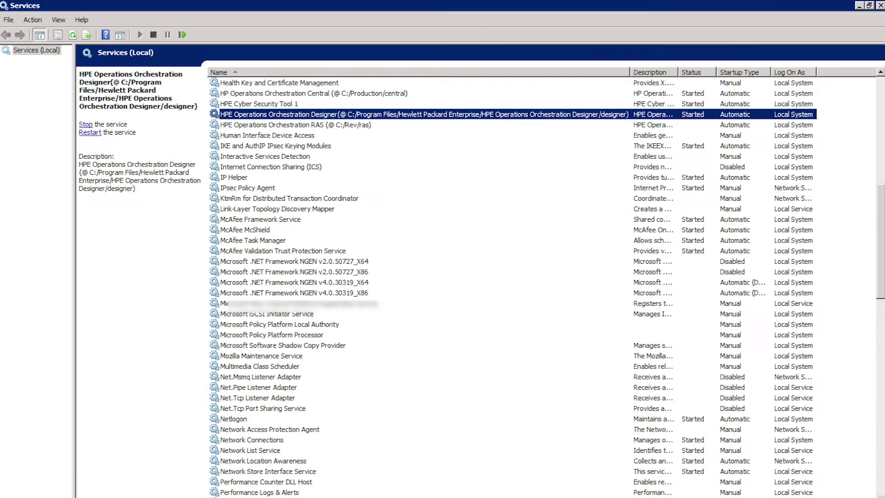
Step: Restart the HPE Operations Orchestration Designer service, then re-verify the repository URL
right_click(339, 112)
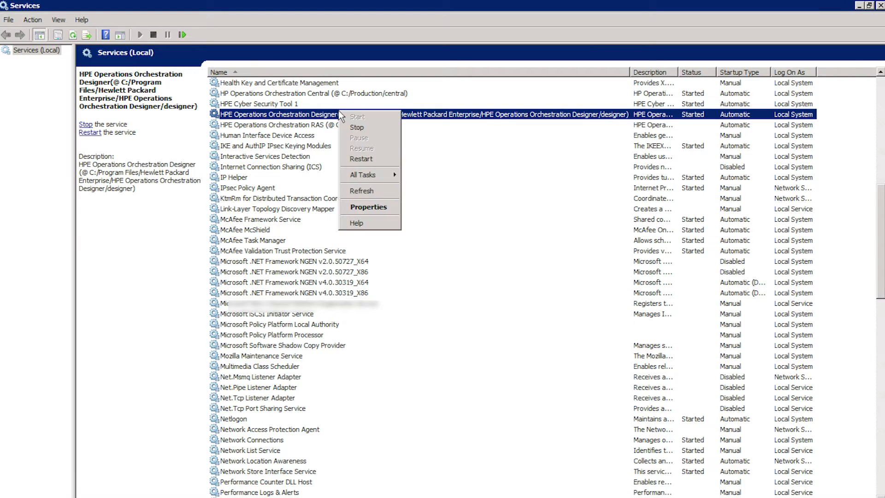
click(362, 160)
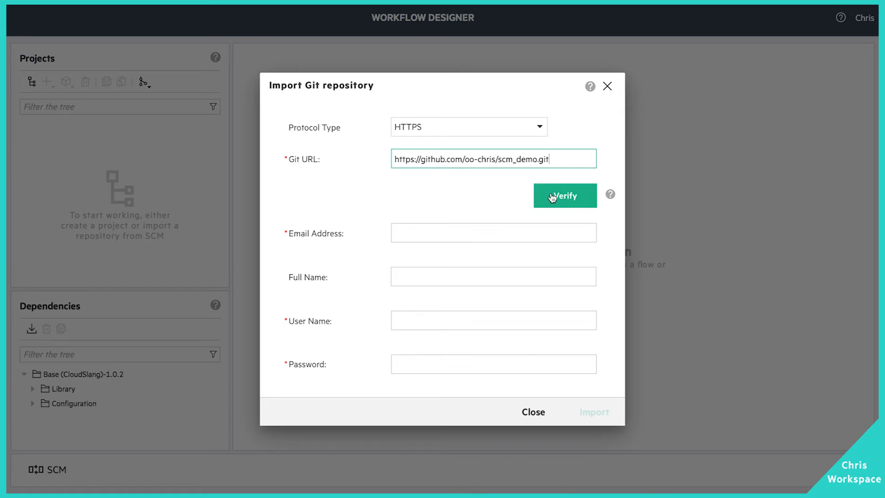
click(552, 198)
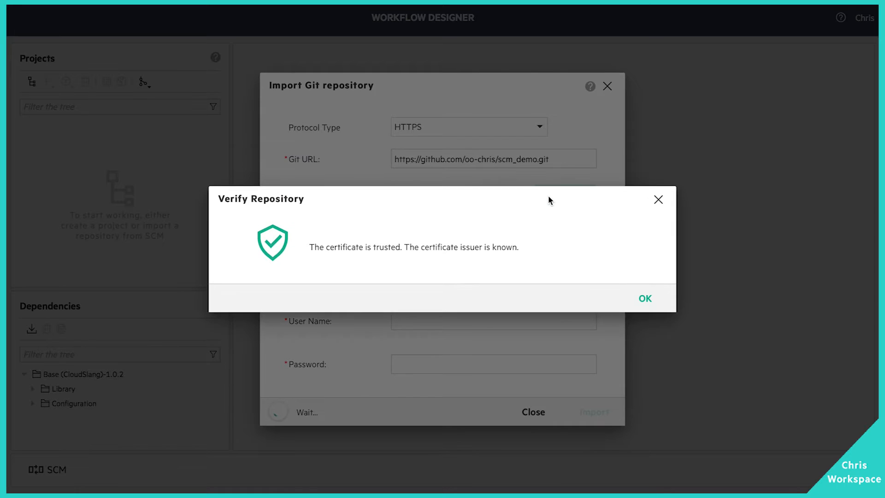
Step: Accept the trusted certificate, enter the Git e-mail, full name, username and password, and import scm_demo
click(658, 290)
click(458, 237)
click(435, 278)
text(Chris)
key(Tab)
text(oo-chris)
key(Tab)
text(**********)
key(Return)
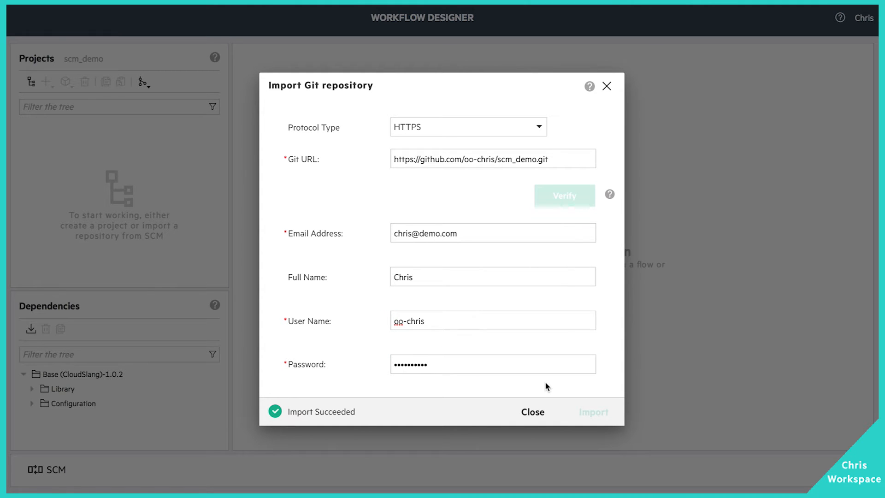
click(535, 413)
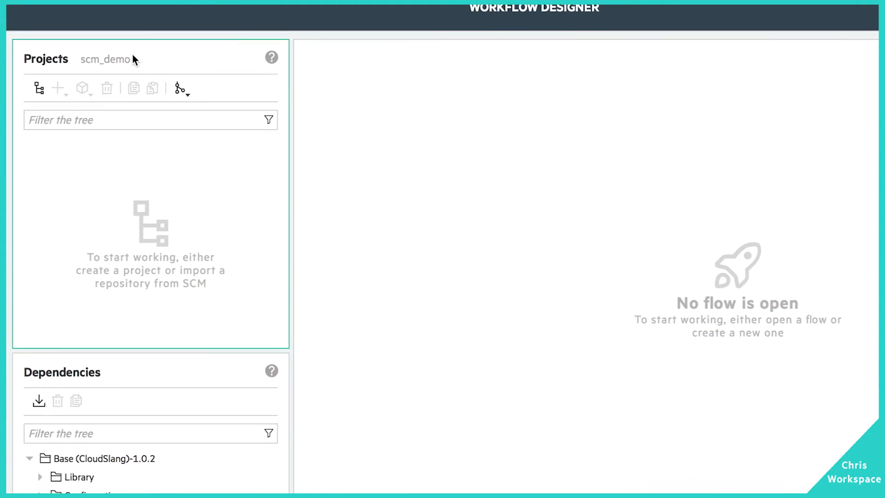
Step: Create project linux-provider with Library folder installation and a new install_nodejs flow
click(35, 68)
text(linux-provider)
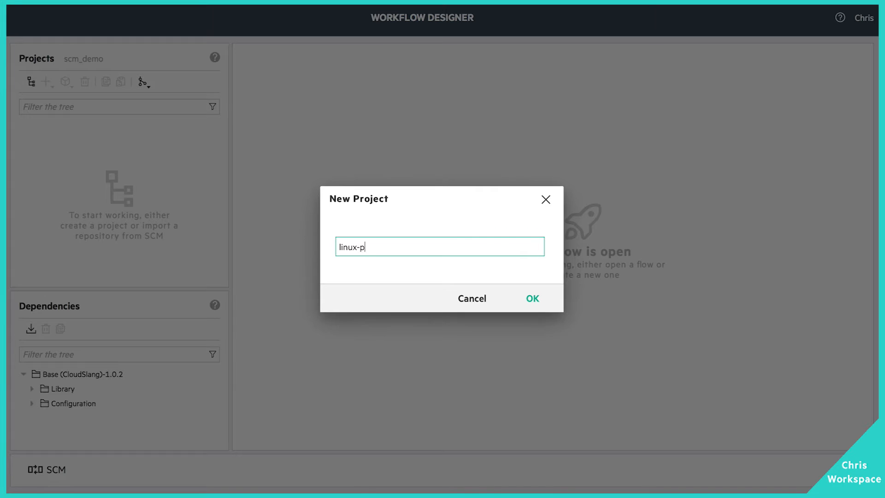
key(Return)
click(63, 141)
click(46, 82)
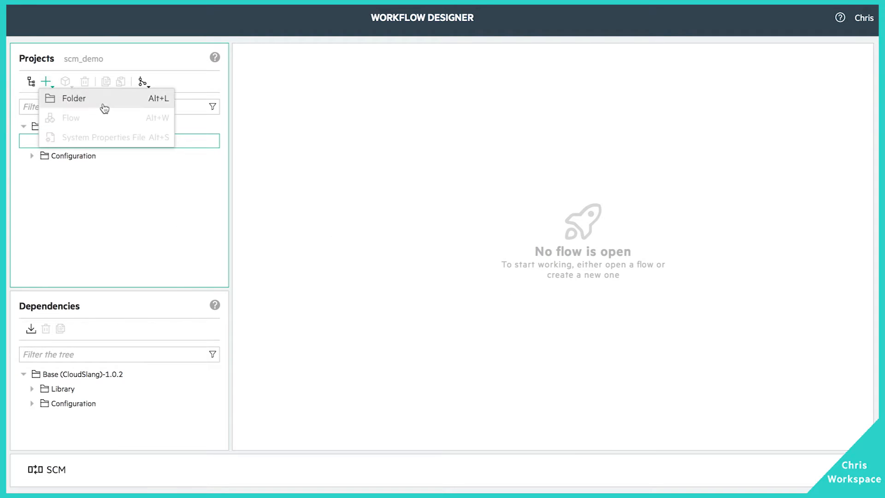
click(93, 97)
text(installation)
key(Return)
click(78, 156)
click(46, 82)
click(92, 111)
text(install-no)
key(BackSpace)
key(BackSpace)
key(BackSpace)
text(_nodes)
click(533, 299)
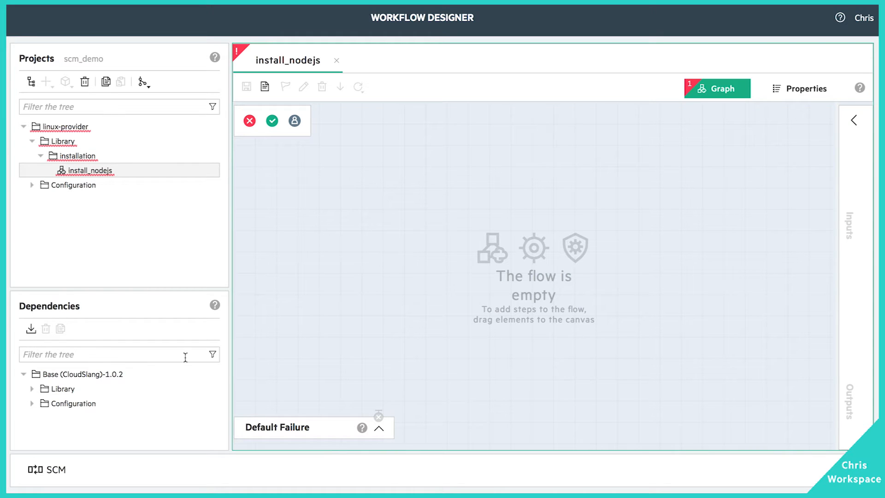
Step: Add http_client_get and ssh_command steps, chaining http_client_get to ssh_command to a SUCCESS result
click(185, 355)
text(ssh)
scroll(115, 401, down, 5)
drag(123, 425, 365, 234)
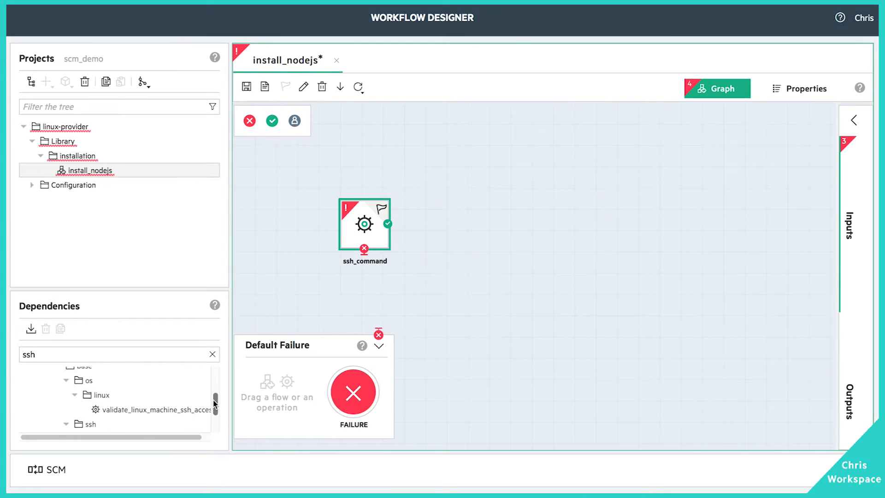
double_click(123, 355)
text(http)
drag(215, 401, 214, 399)
drag(119, 376, 284, 282)
drag(353, 236, 484, 234)
drag(285, 284, 501, 221)
drag(503, 222, 463, 212)
drag(272, 121, 595, 212)
drag(485, 210, 596, 221)
Step: Rename the steps to check_latest_version and install_nodejs
click(369, 228)
click(303, 87)
text(check)
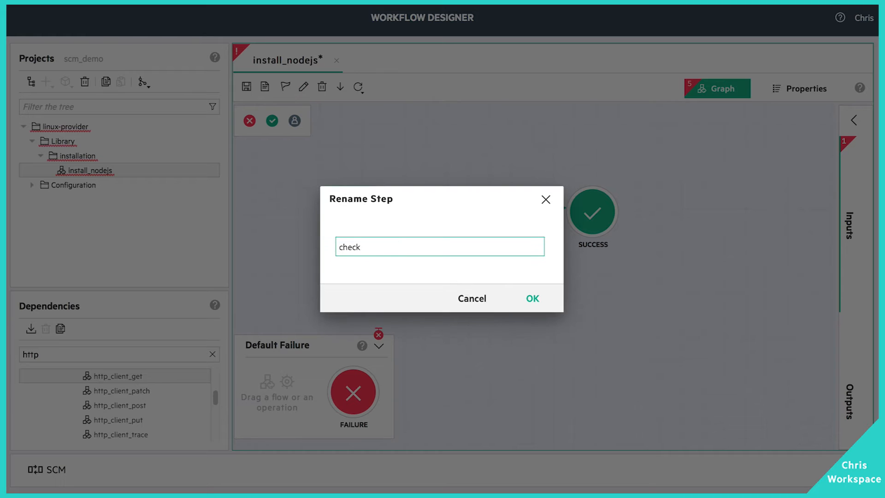
text(_latest_version)
key(Return)
click(460, 210)
click(304, 87)
text(install_ssh)
double_click(374, 247)
click(386, 247)
key(BackSpace)
key(BackSpace)
key(BackSpace)
text(nodejs)
click(528, 299)
double_click(347, 212)
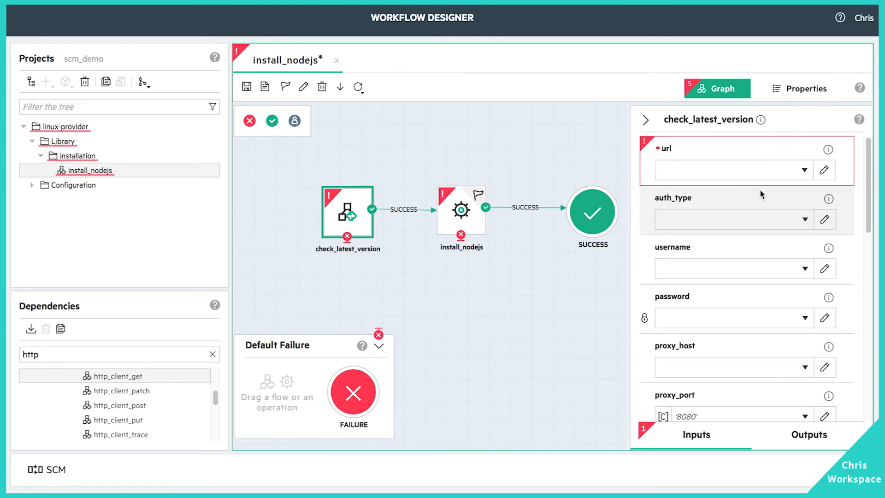
Step: Save install_nodejs and commit-and-push it as 'add new nodejs installation flow', checking the console result
click(646, 121)
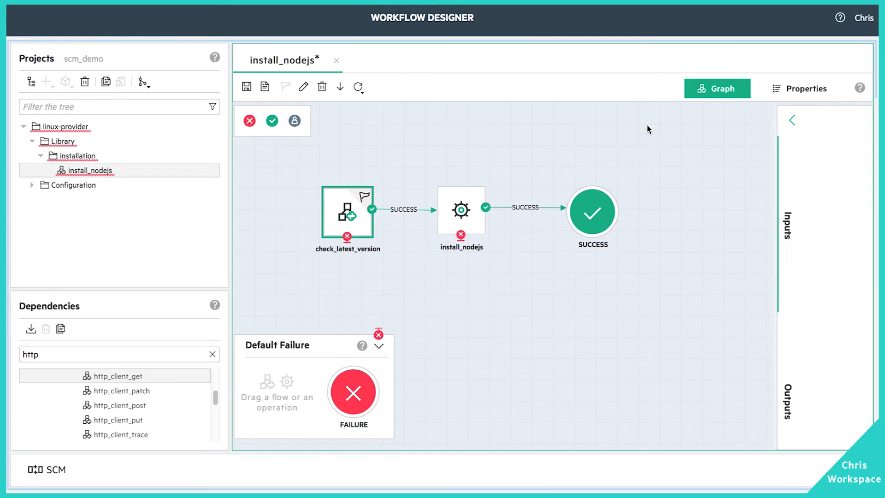
click(247, 87)
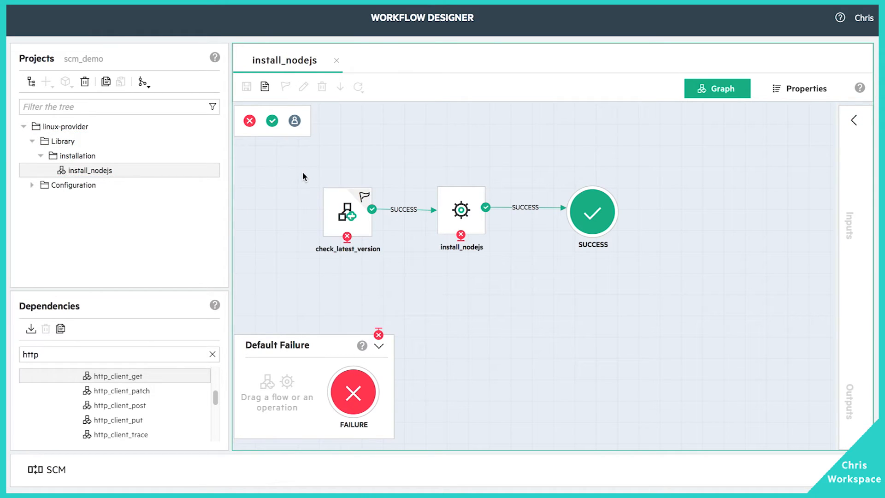
click(57, 468)
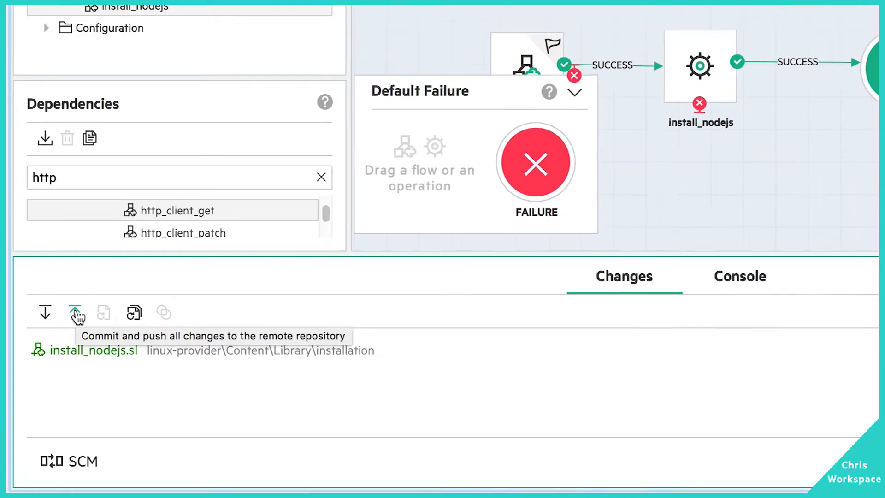
click(83, 293)
text(add new flow)
click(260, 230)
text(nodejs installation flow)
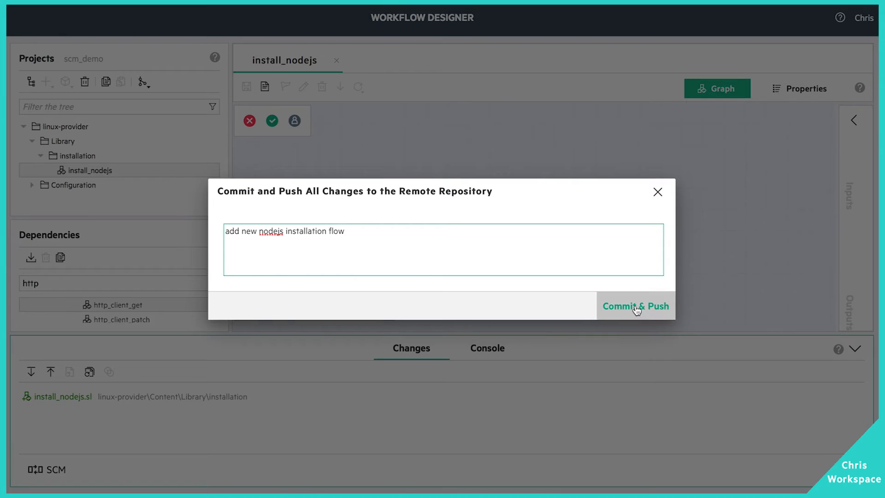
click(637, 307)
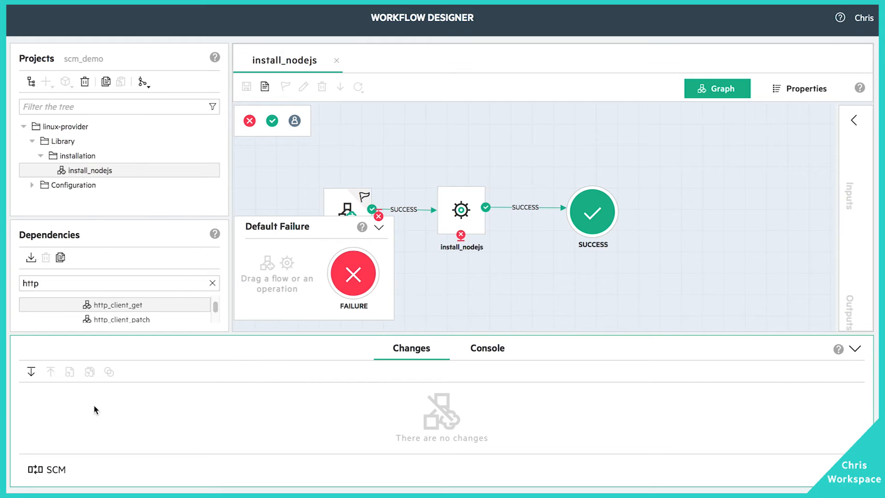
click(490, 351)
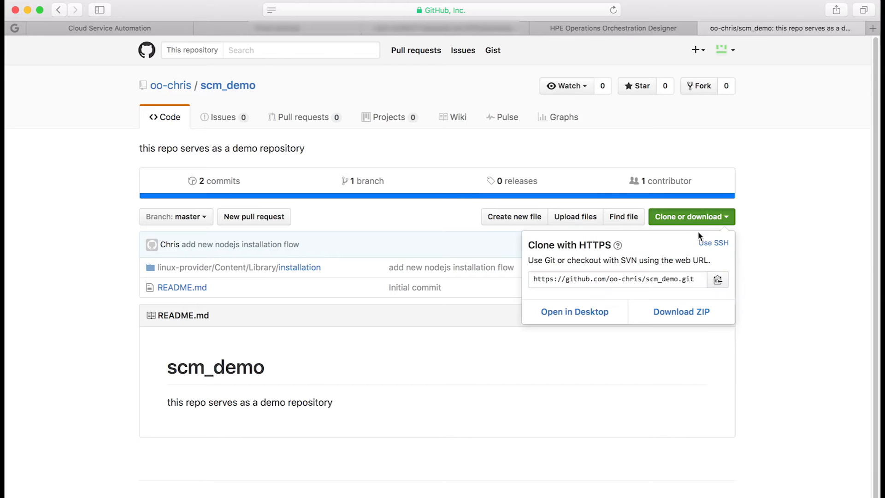
Step: Switch scm_demo's GitHub clone address to SSH
click(692, 217)
click(713, 246)
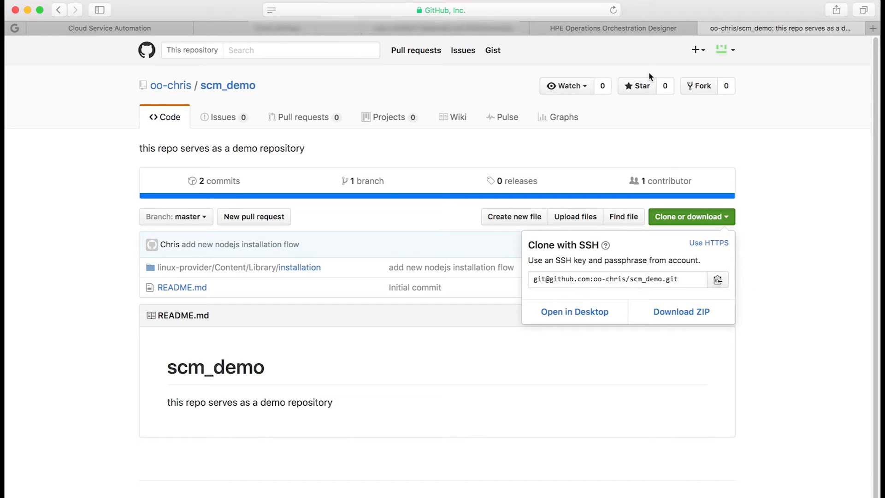
click(620, 36)
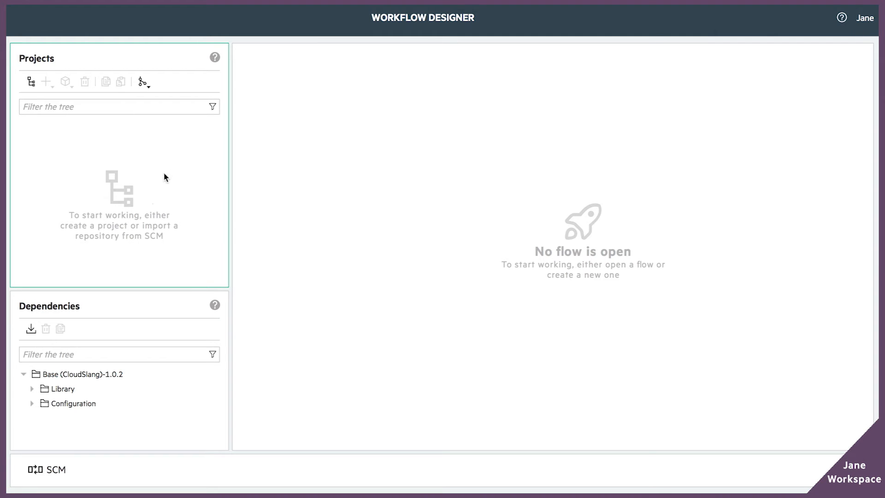
Step: Start an SSH import with the pasted scm_demo address, verify it, and accept the github.com fingerprint
click(144, 83)
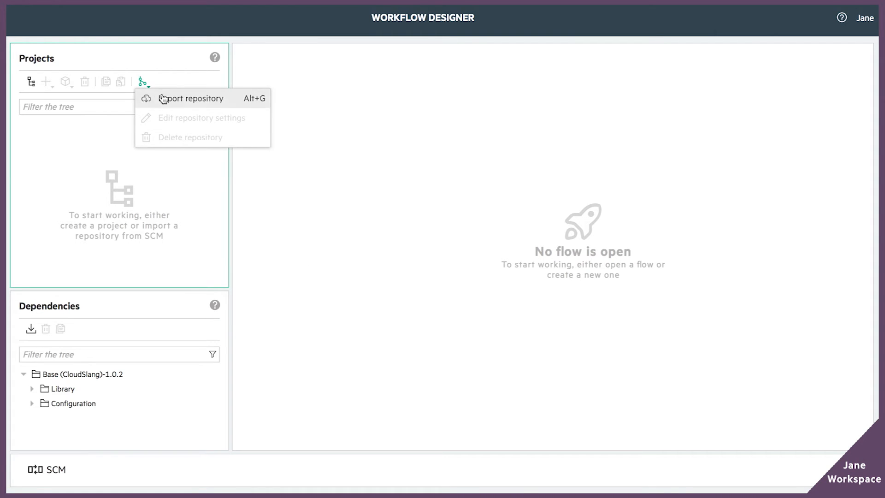
click(163, 97)
click(475, 133)
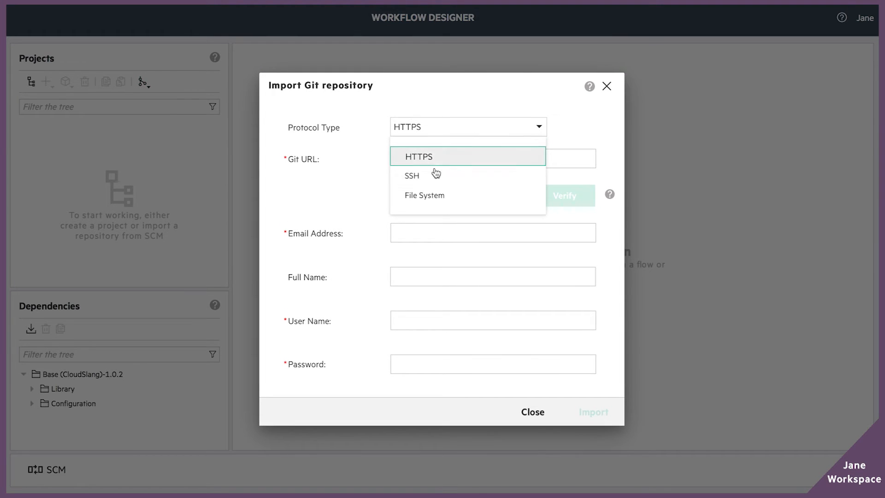
click(436, 175)
click(422, 162)
key(ctrl+v)
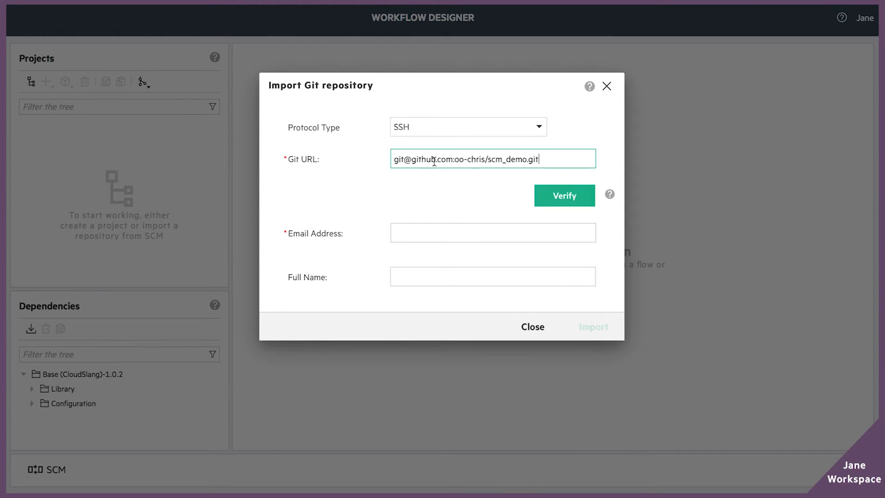
click(570, 199)
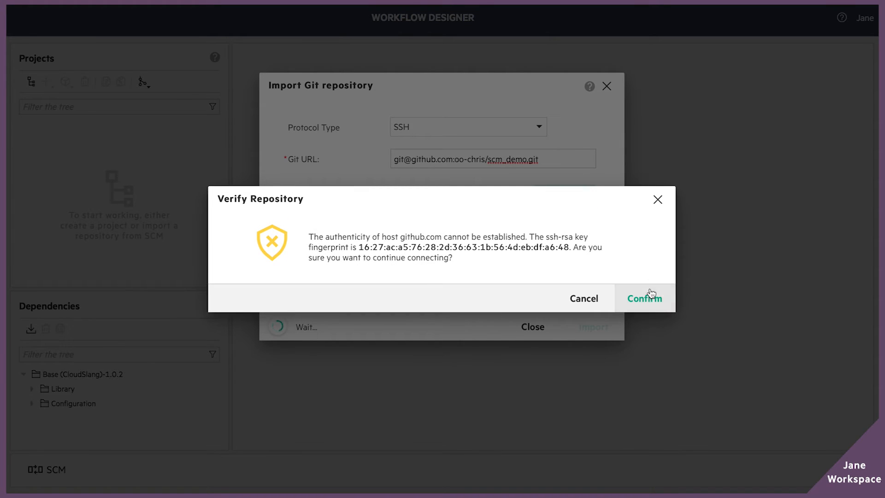
click(646, 299)
Step: Fill in the user's e-mail and full name, then select the generated public key
click(405, 211)
key(Tab)
text(Jane)
click(522, 278)
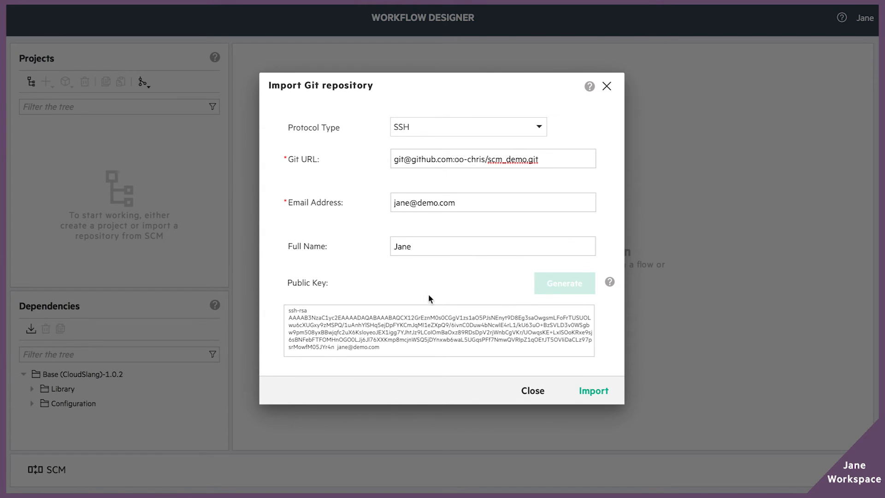
click(397, 349)
key(ctrl+a)
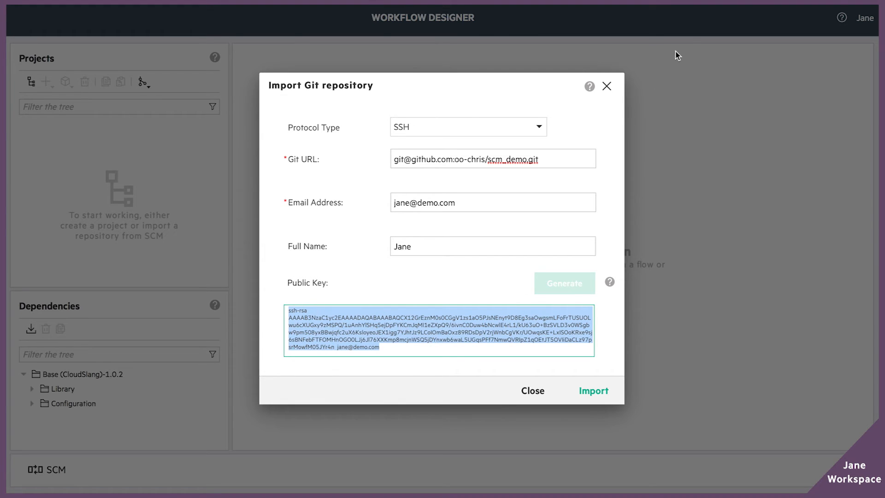
Step: Add a GitHub SSH key titled OO-Designer containing the Designer's pasted public key
click(759, 31)
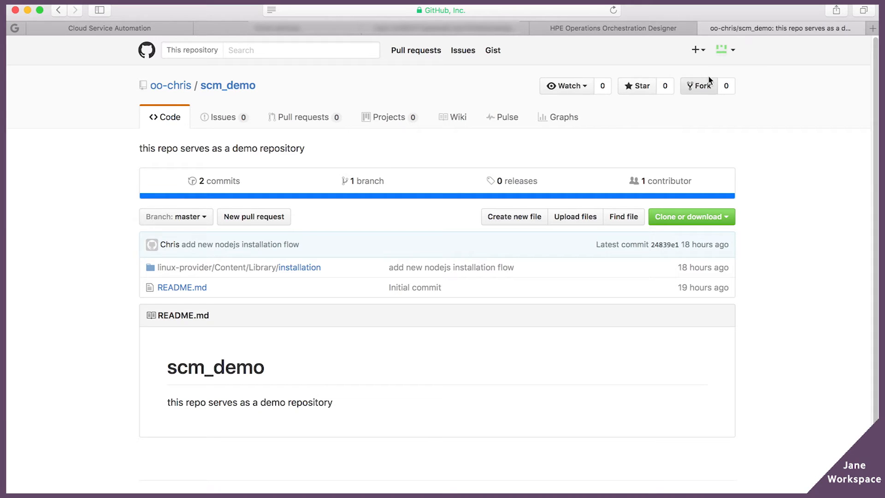
click(725, 50)
click(663, 104)
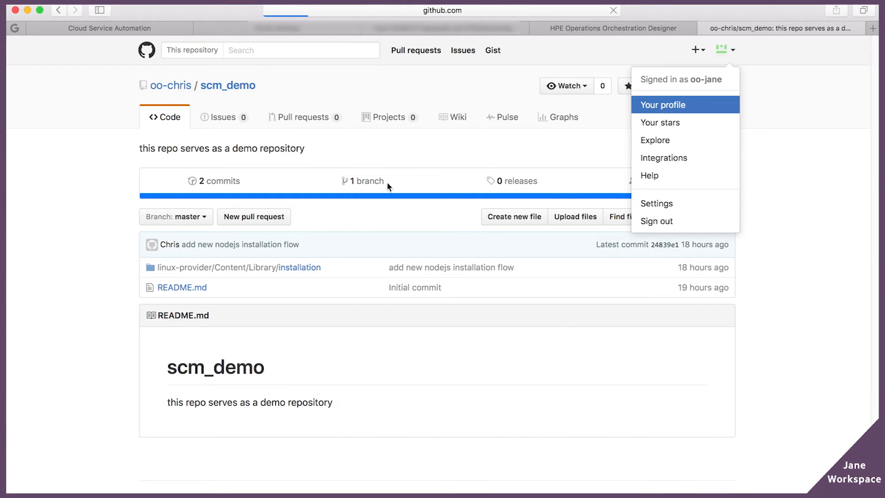
click(203, 290)
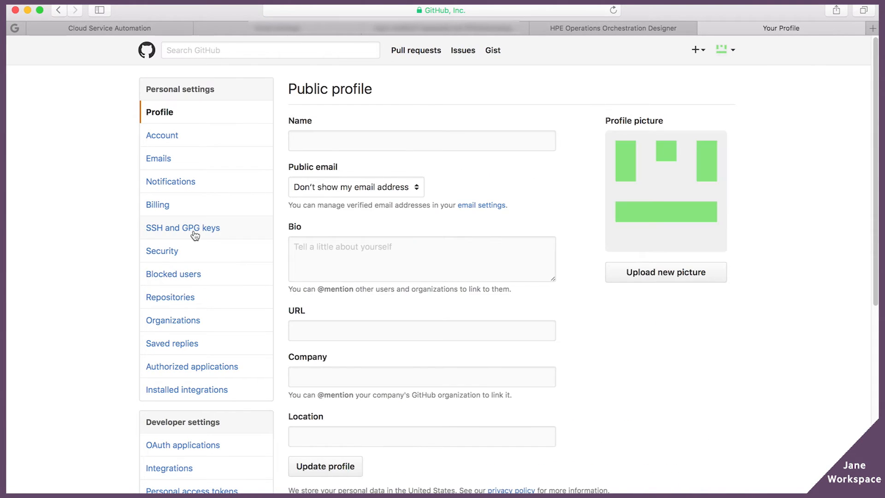
click(195, 228)
click(705, 88)
text(OO-Designer)
click(395, 247)
key(cmd+v)
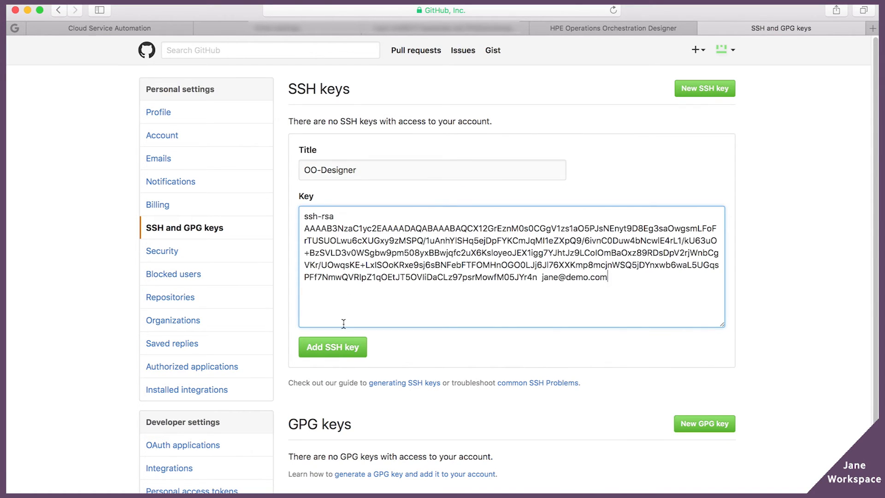
click(333, 347)
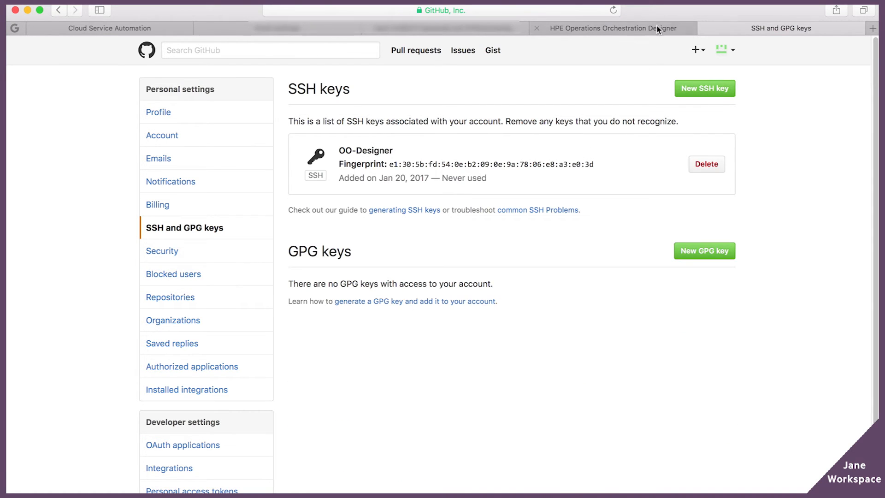
Step: Run the pending scm_demo SSH import and close the Import Succeeded dialog
click(639, 29)
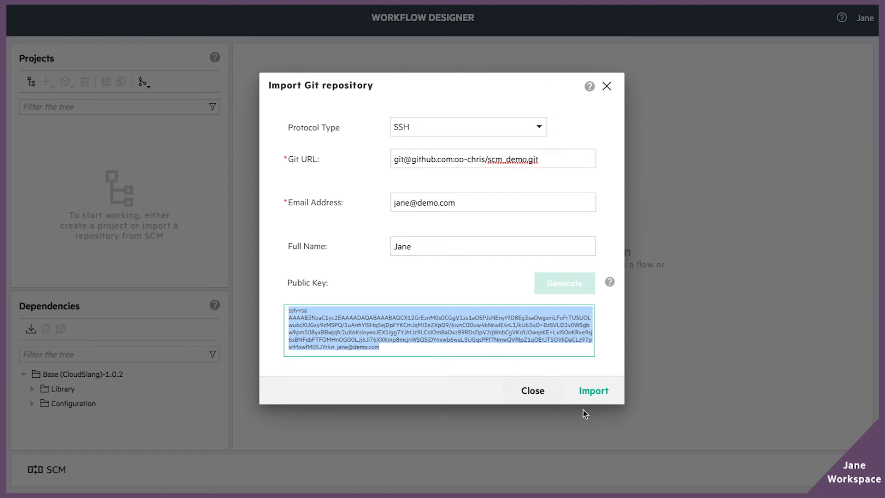
click(586, 392)
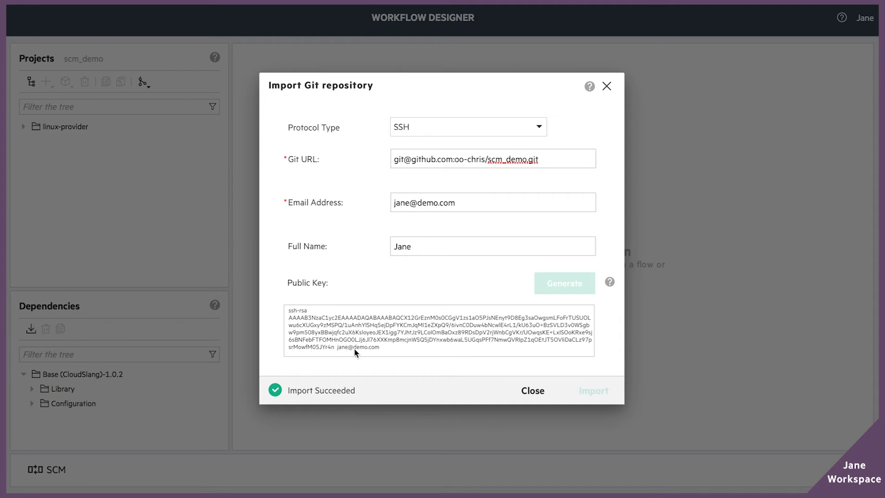
click(533, 390)
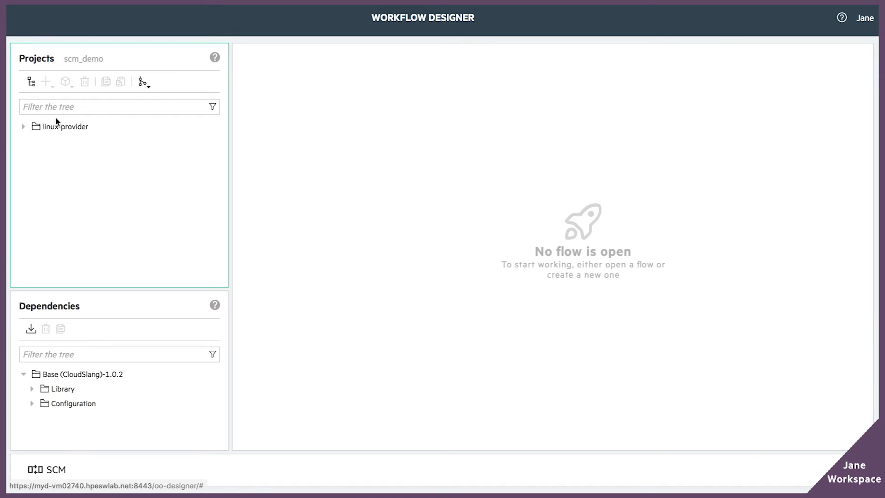
Step: Create a new flow named multiple_app_installation in linux-provider > Library > installation
click(23, 128)
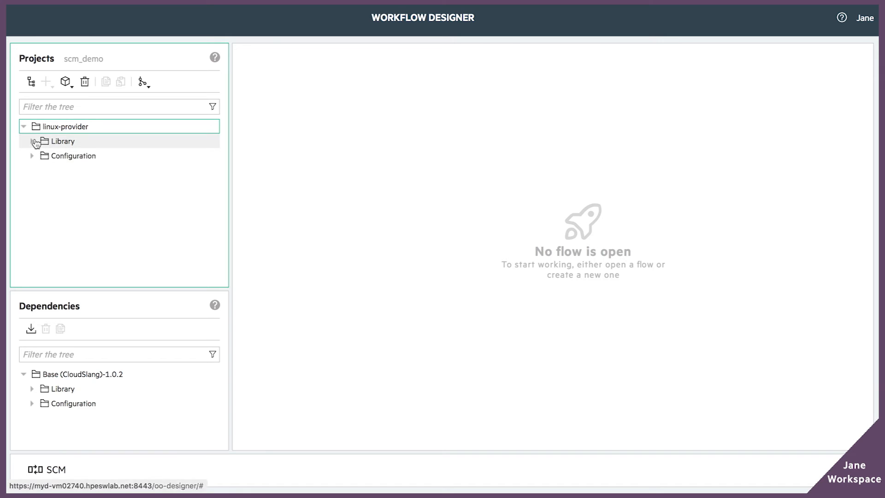
double_click(40, 142)
double_click(42, 154)
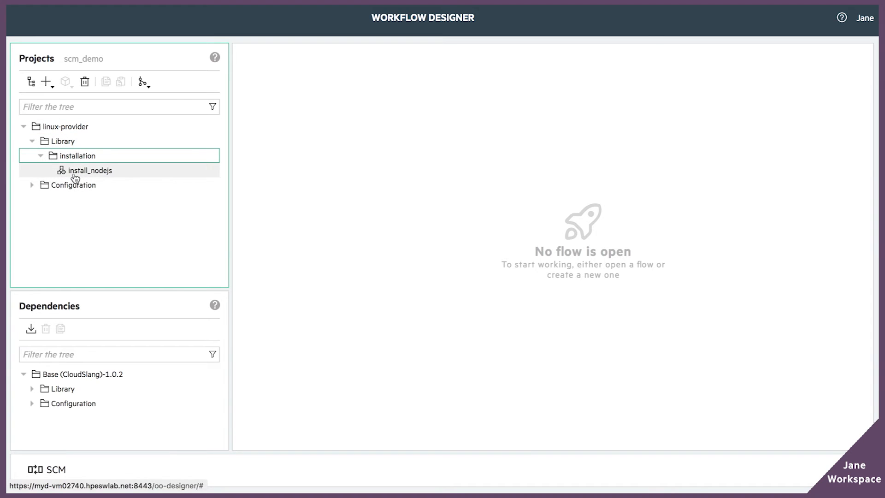
click(47, 82)
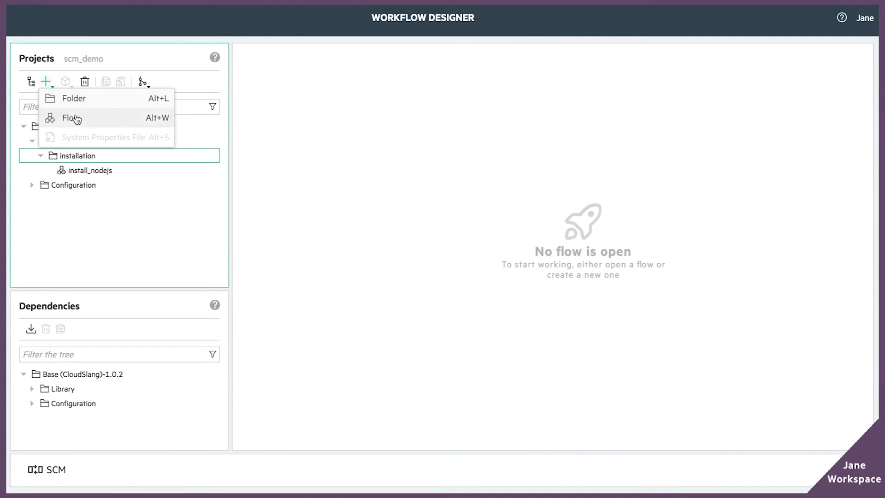
click(73, 117)
text(multiple-)
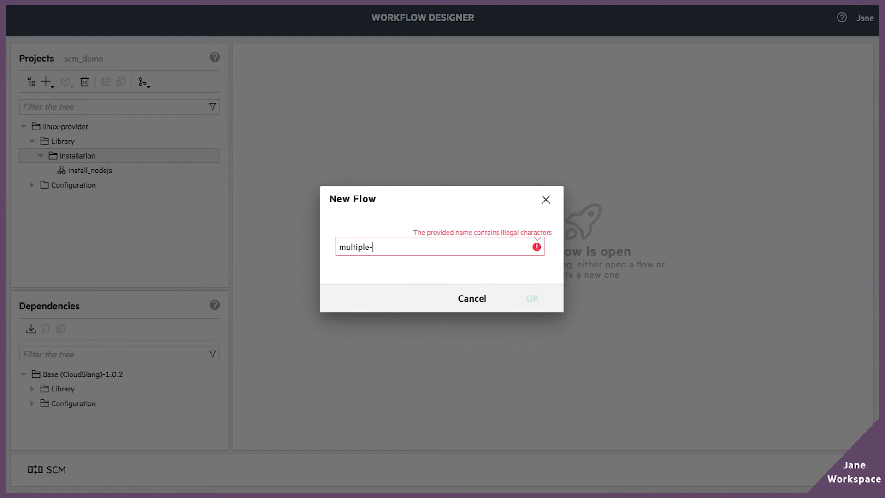
key(BackSpace)
text(_app_installation)
key(Return)
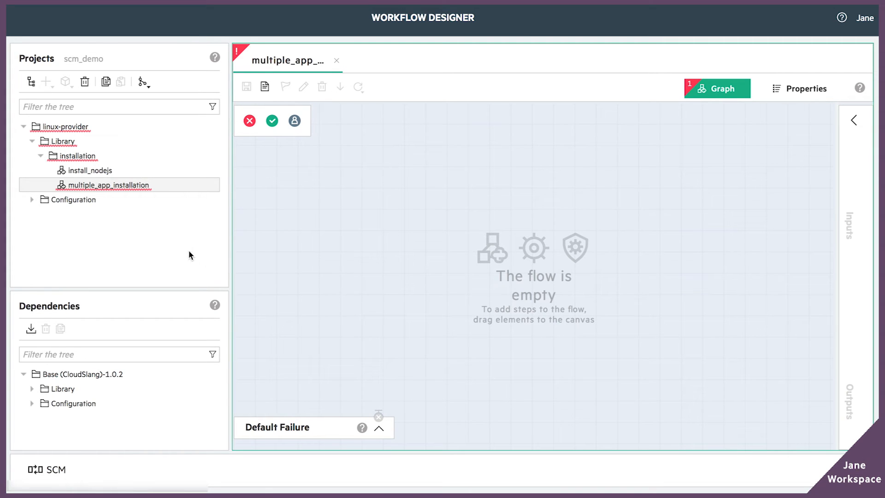
Step: Place install_nodejs, then ssh_command and a SUCCESS end, and route ssh_command's success to SUCCESS
click(89, 172)
drag(89, 174, 385, 221)
click(101, 355)
text(ssh)
scroll(126, 406, down, 5)
drag(127, 428, 572, 213)
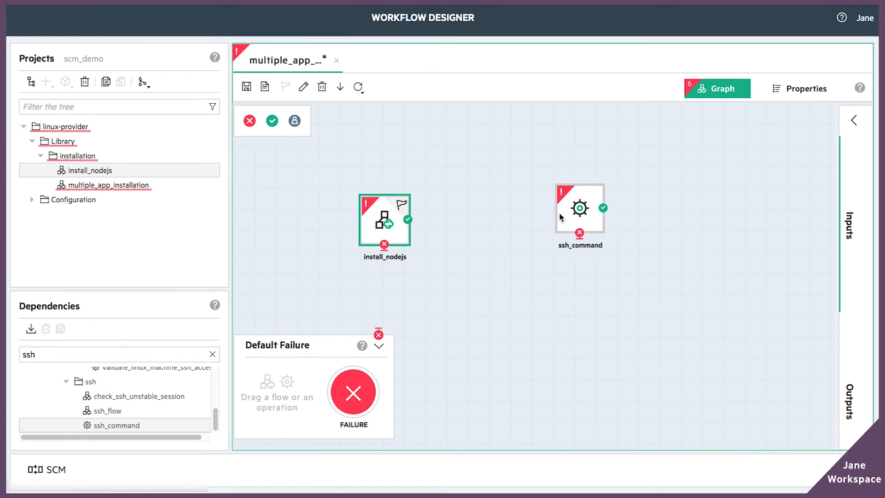
click(850, 214)
click(385, 220)
drag(272, 121, 612, 227)
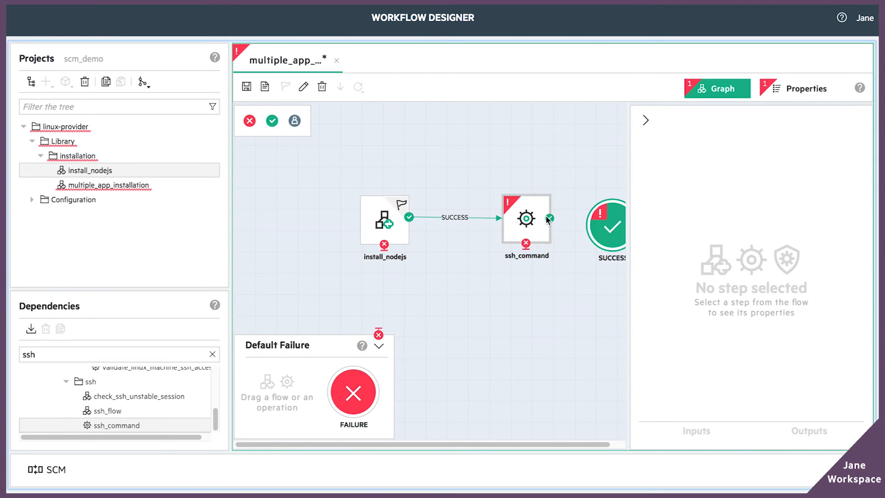
drag(549, 219, 615, 227)
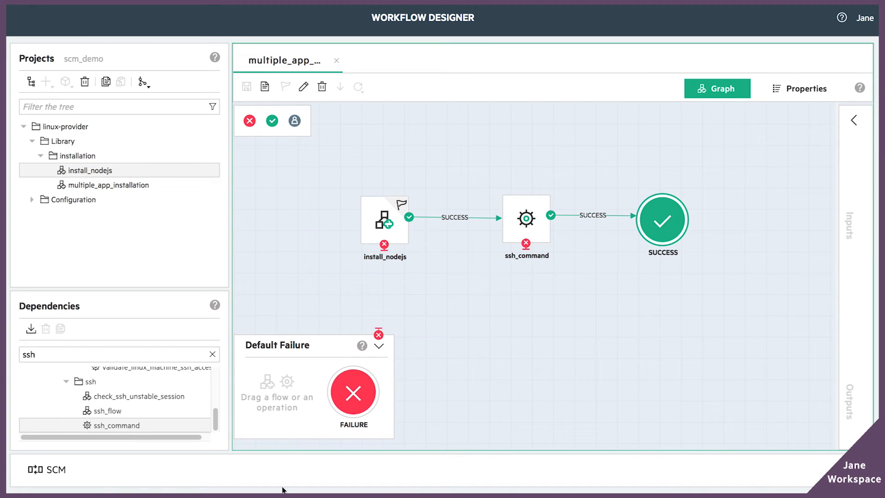
Step: Commit and push pending changes with the message 'add multiple app installation flow'
click(46, 469)
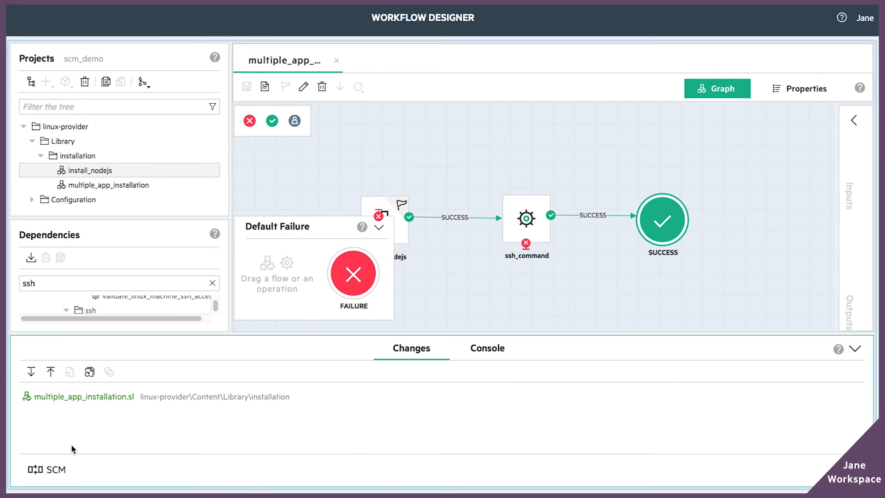
click(51, 372)
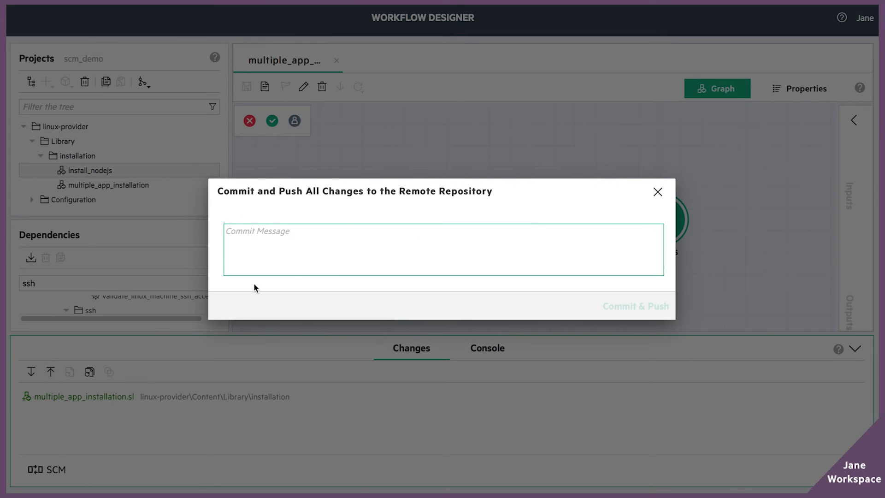
text(add flow)
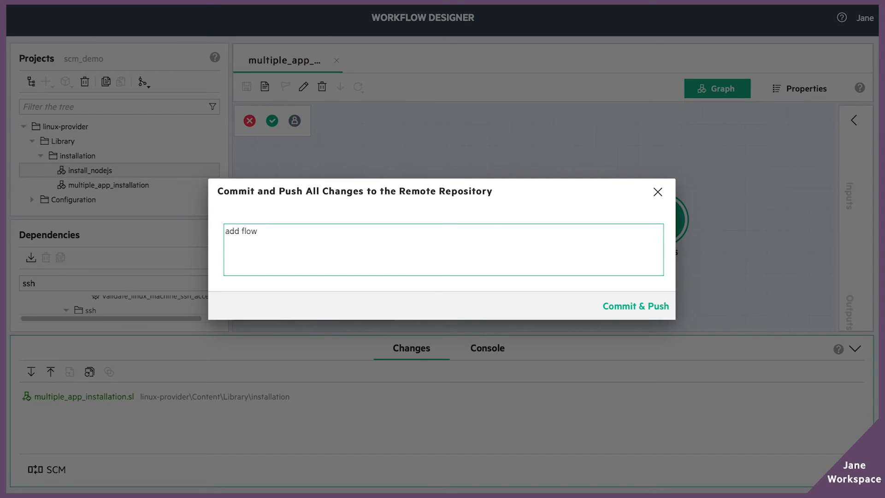
key(ctrl+Left)
text(multiple app installation)
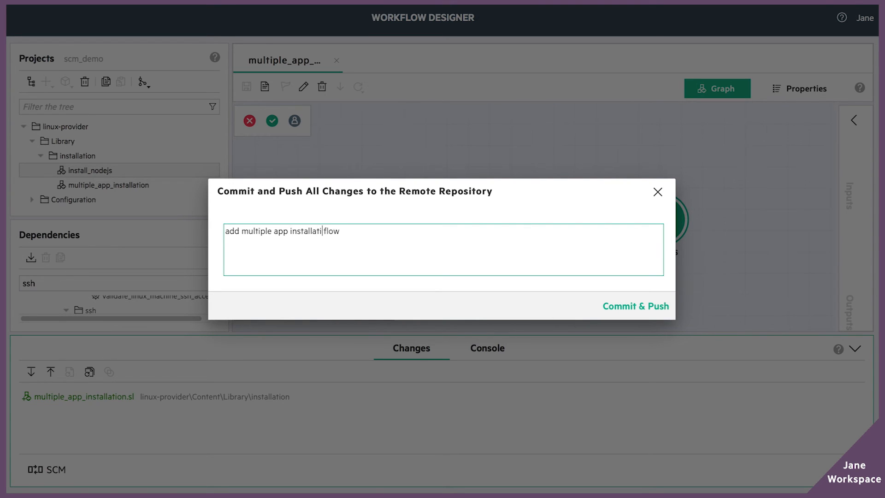
click(636, 306)
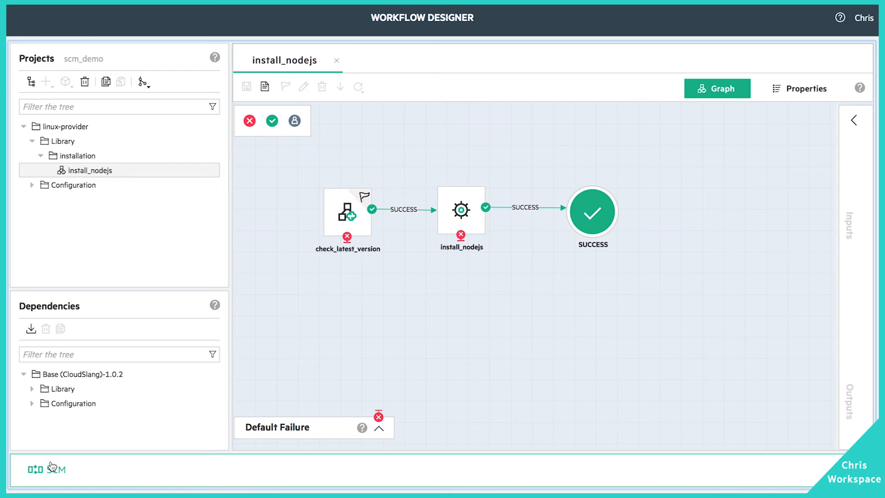
Step: Pull the latest changes from the remote and open the multiple_app_installation flow
click(52, 466)
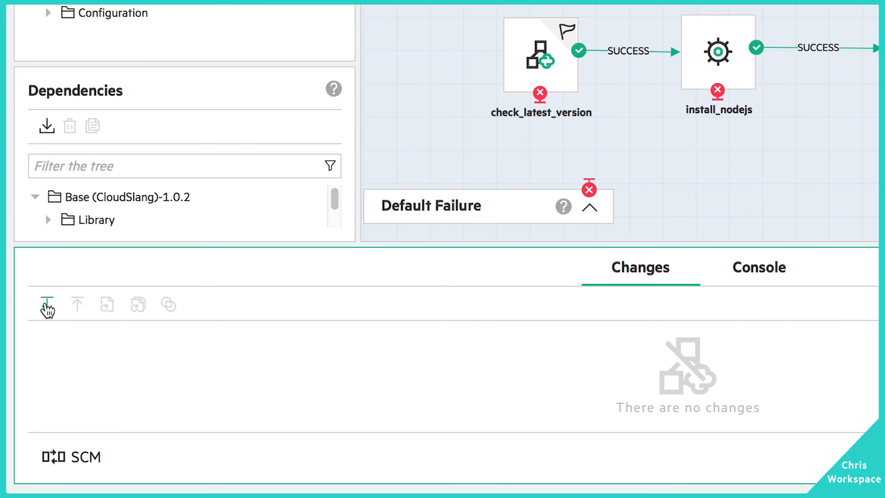
click(47, 307)
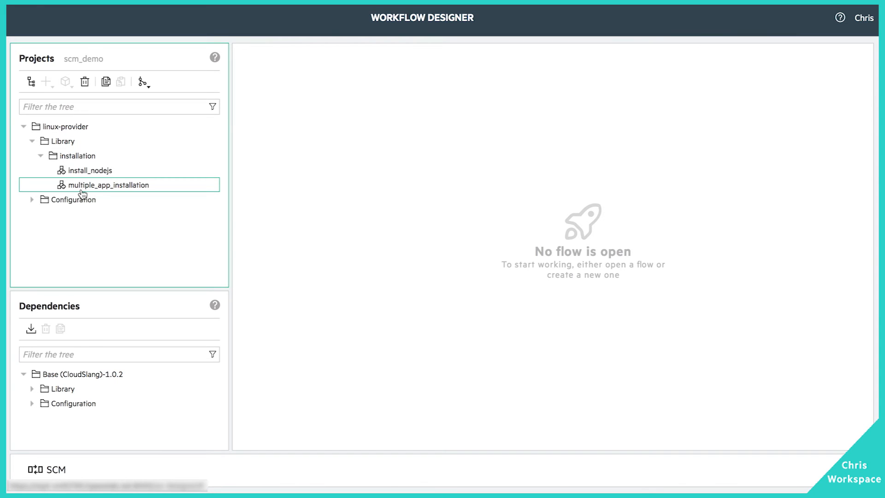
double_click(82, 189)
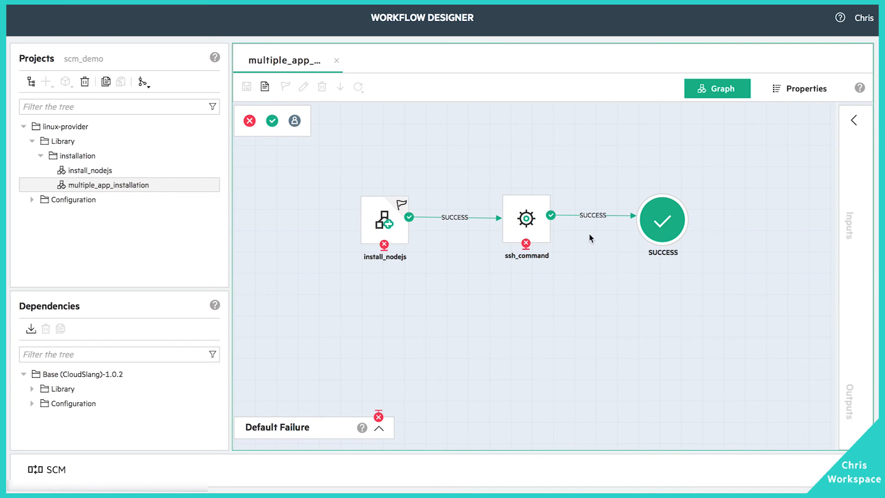
Step: Insert a send_mail step between ssh_command and SUCCESS, align the steps, and save
click(580, 215)
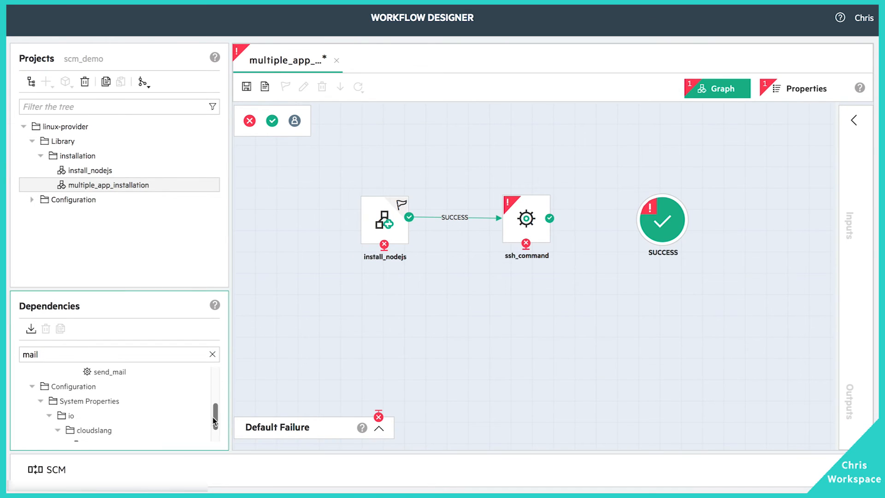
drag(109, 371, 613, 296)
drag(663, 220, 714, 218)
drag(610, 298, 615, 225)
drag(550, 218, 709, 218)
drag(655, 224, 709, 218)
click(854, 120)
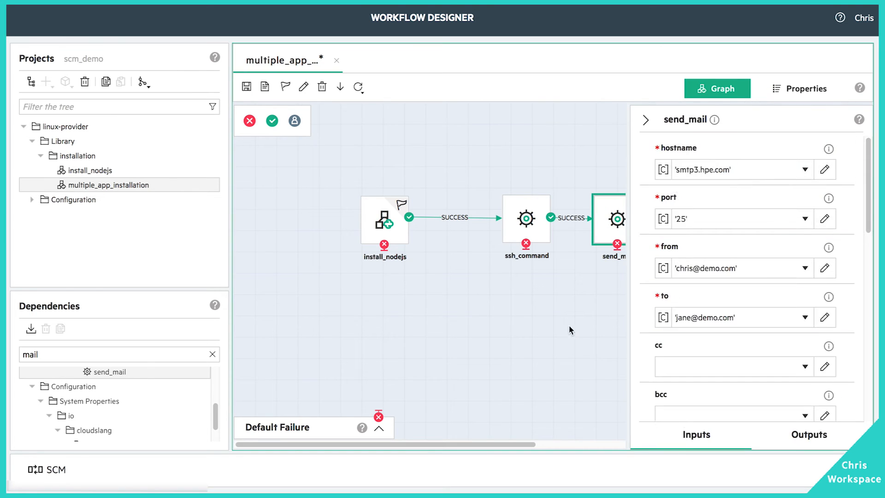
click(572, 331)
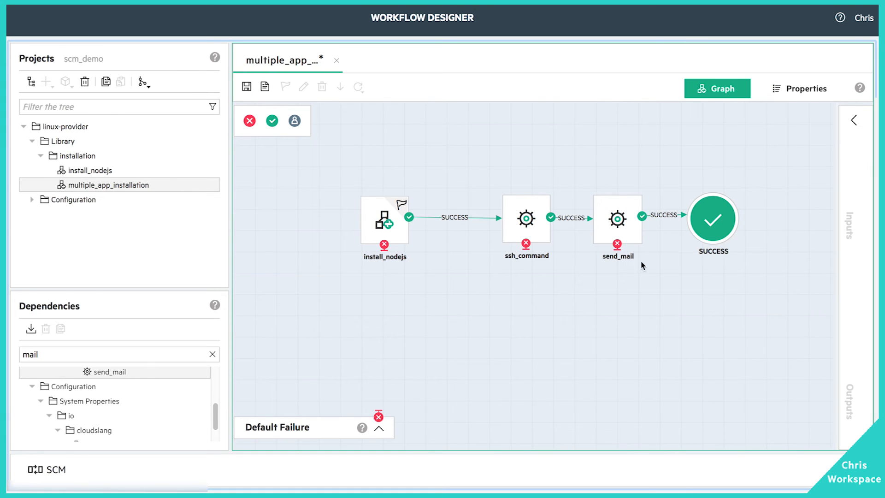
drag(527, 226, 498, 227)
click(246, 88)
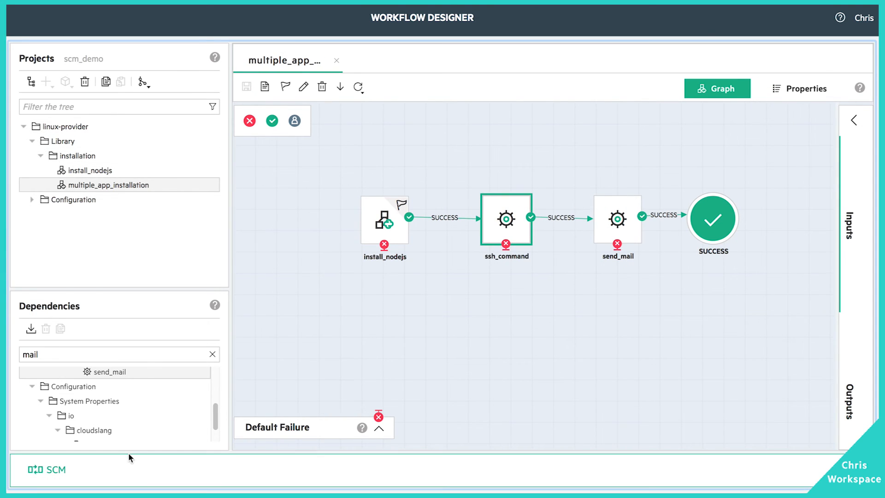
Step: Commit and push with the message 'adding send mail step to the final flow'
click(129, 459)
click(50, 371)
text(adding send mai)
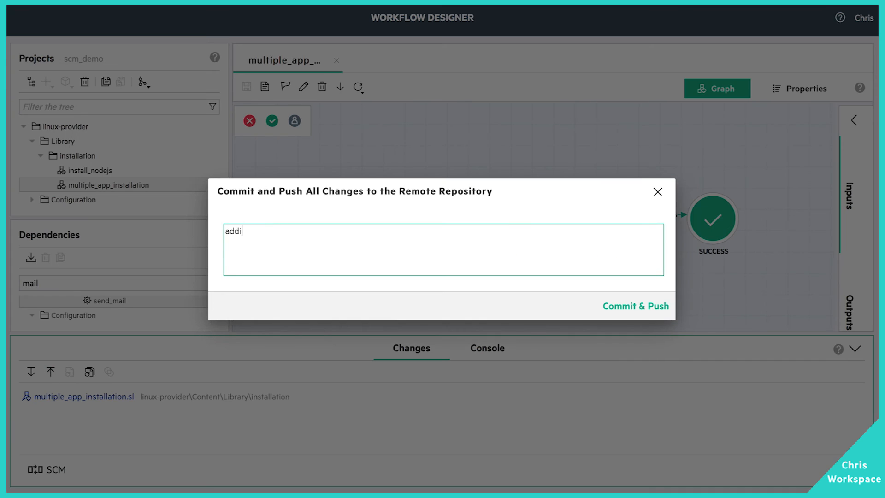
text(l step to the final flow)
click(613, 306)
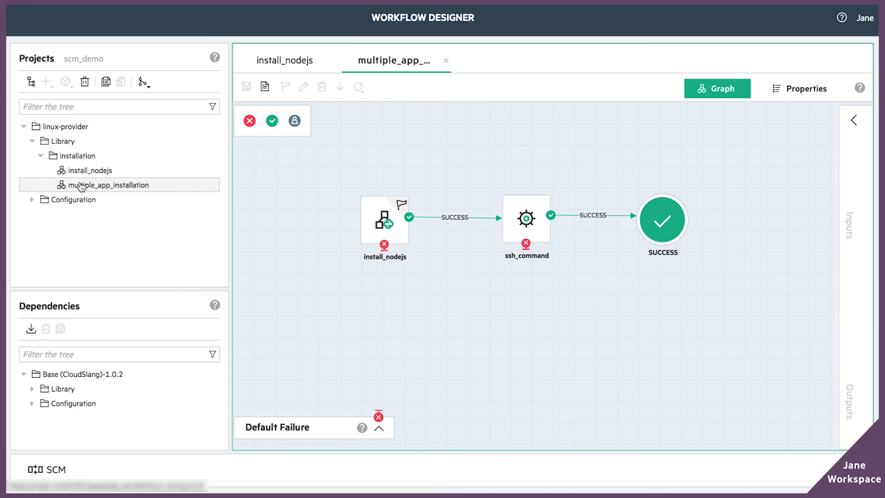
Step: Rename the ssh_command step to install_docker and save the flow
click(538, 241)
click(303, 86)
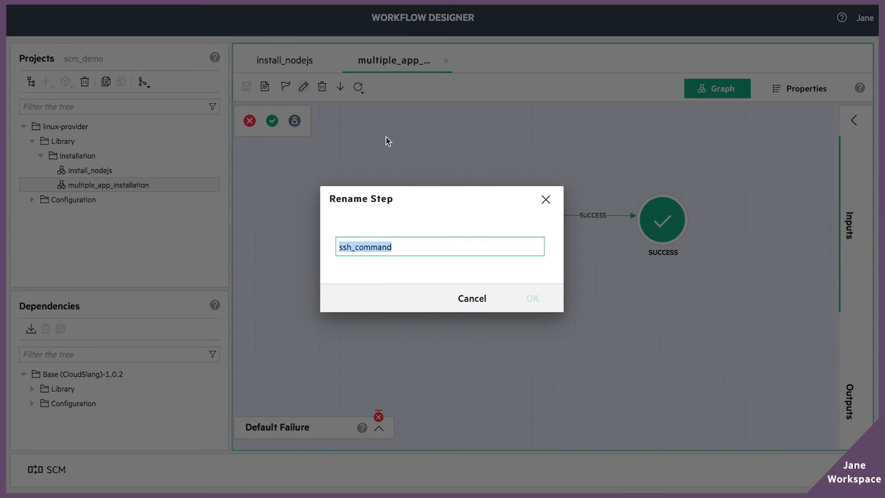
click(403, 248)
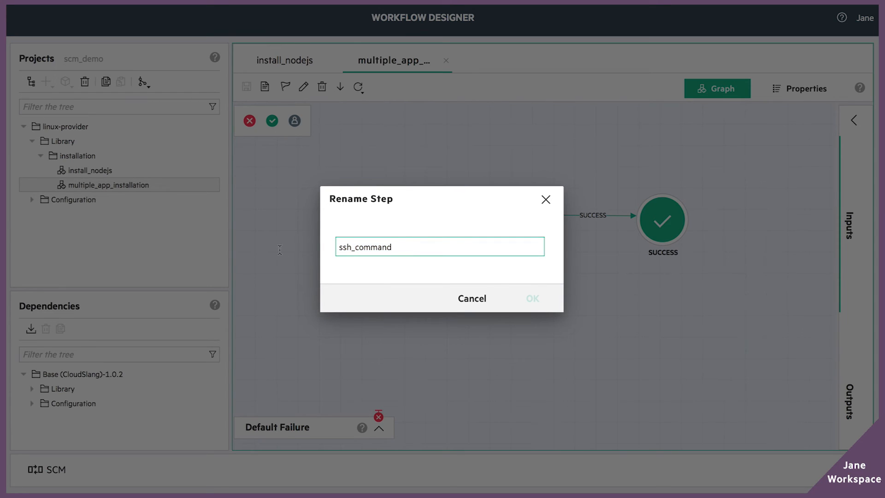
key(ctrl+a)
text(install_docker)
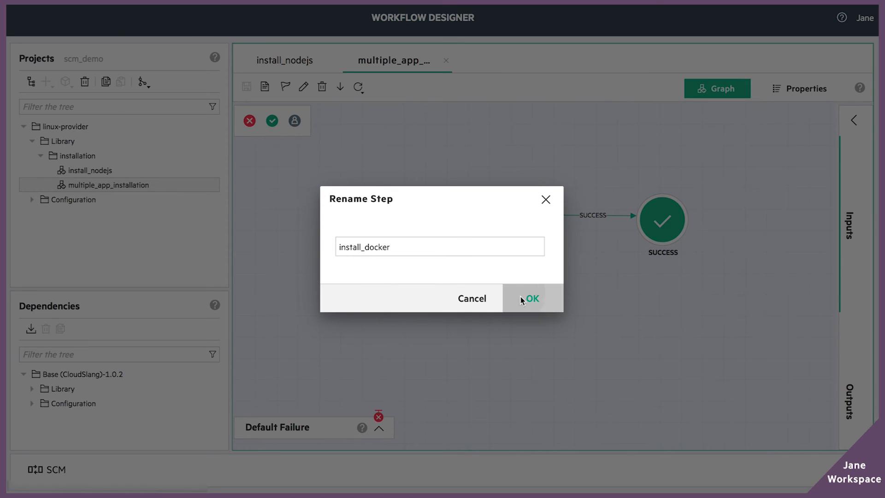
click(521, 300)
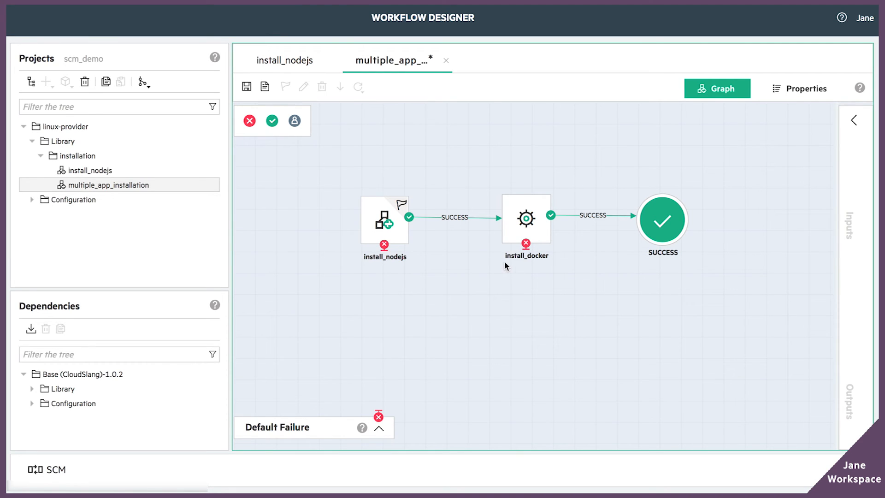
click(247, 86)
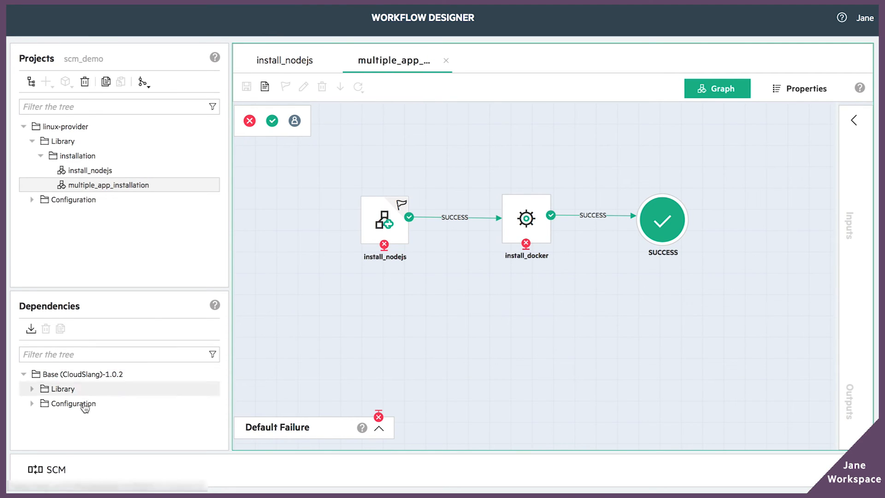
Step: Try to commit and push with the message 'rename step'
click(52, 469)
click(50, 371)
text(rename step)
click(636, 306)
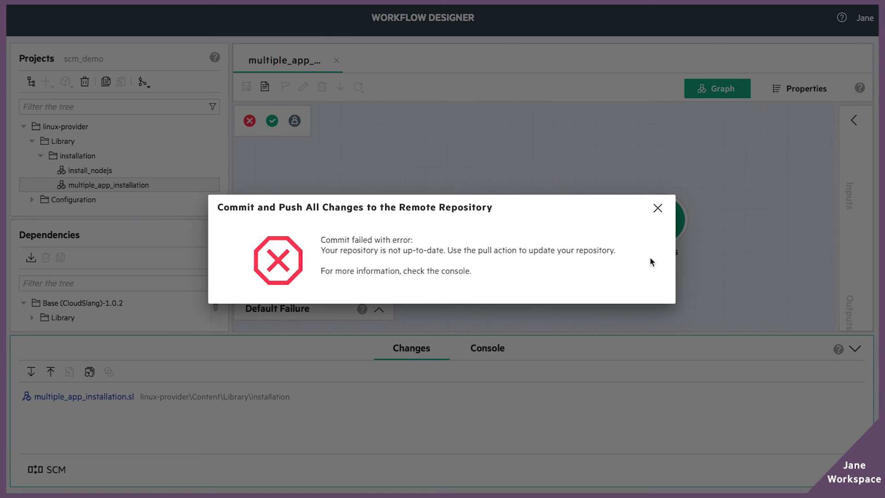
Step: Dismiss the push error, pull, and resolve the conflict using 'Use theirs' with a kept copy
click(658, 209)
click(37, 374)
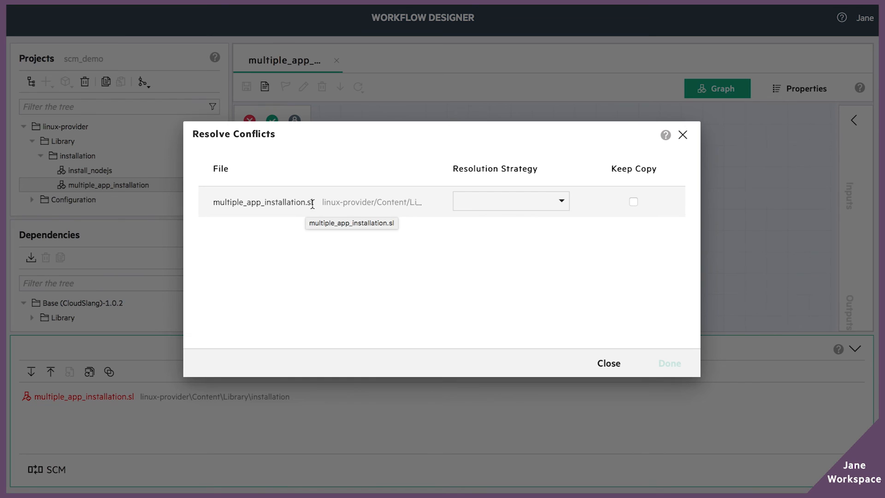
click(541, 202)
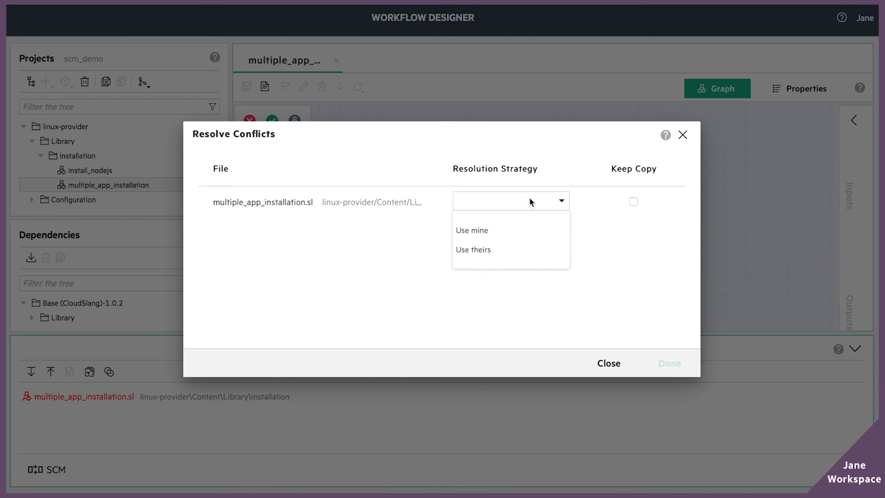
click(506, 252)
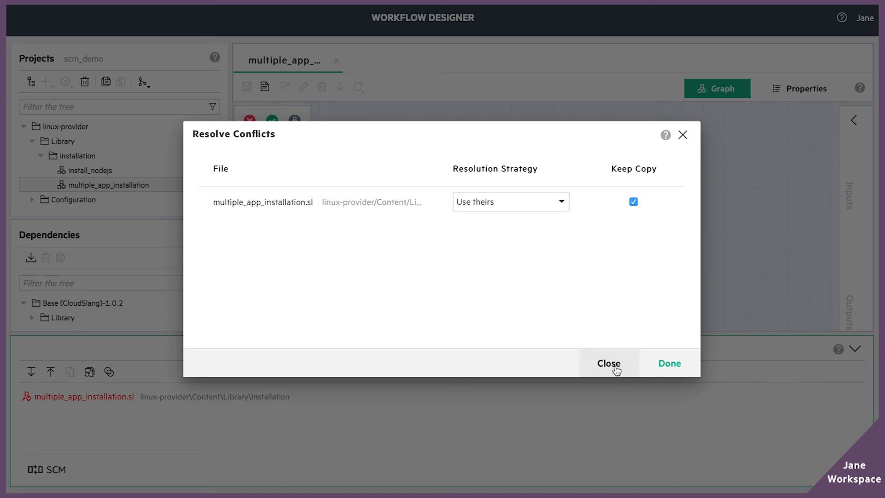
click(670, 364)
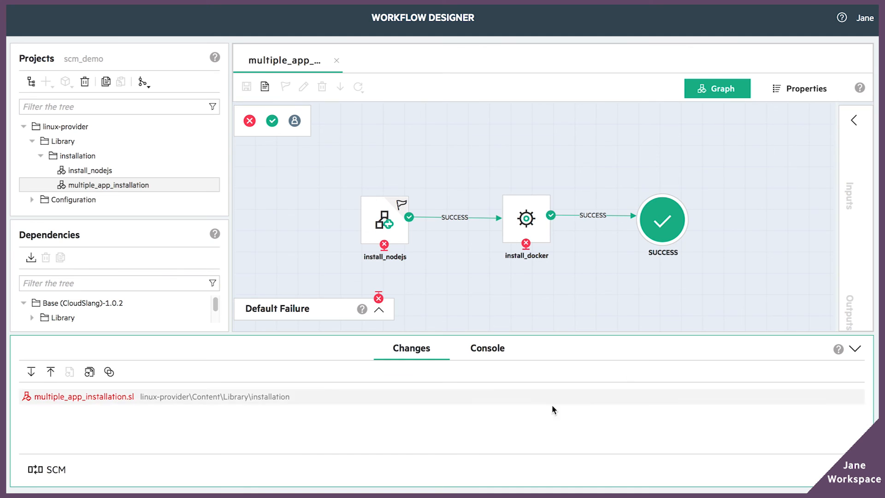
Step: In the pulled multiple_app_installation flow, rename ssh_command to install_docker and save
click(112, 165)
double_click(113, 166)
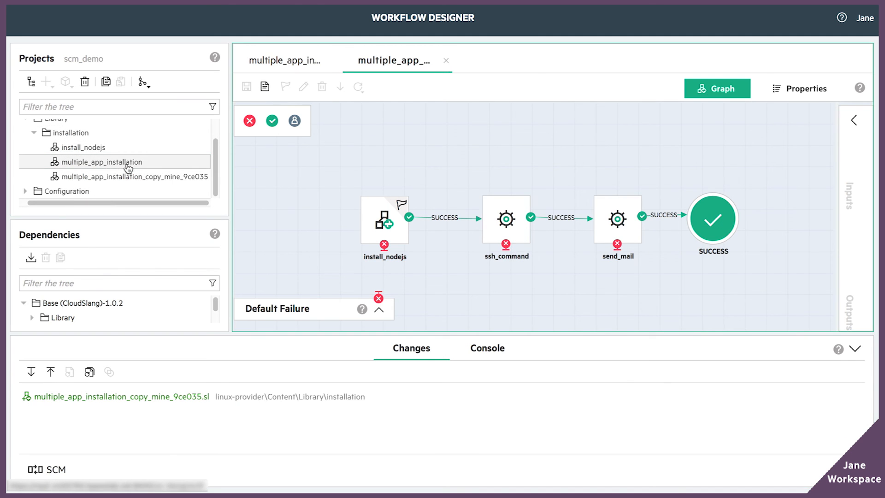
click(506, 219)
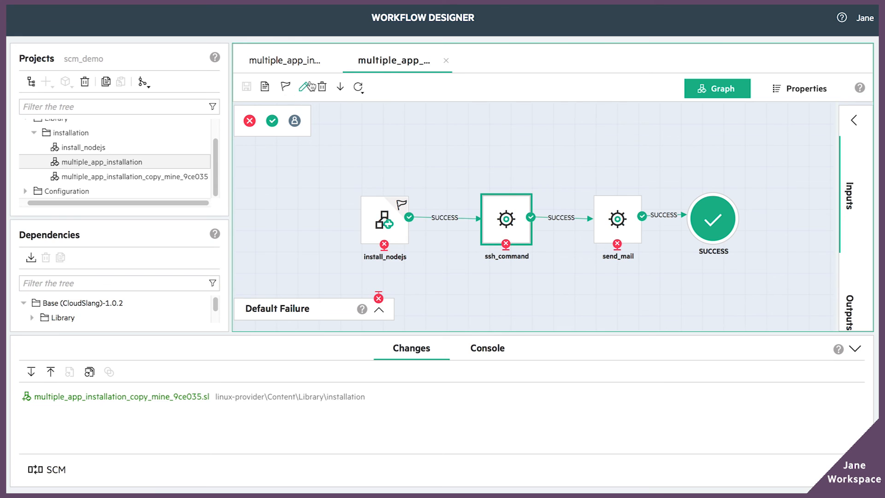
click(303, 87)
key(ctrl+a)
text(install_docker)
key(Return)
key(ctrl+s)
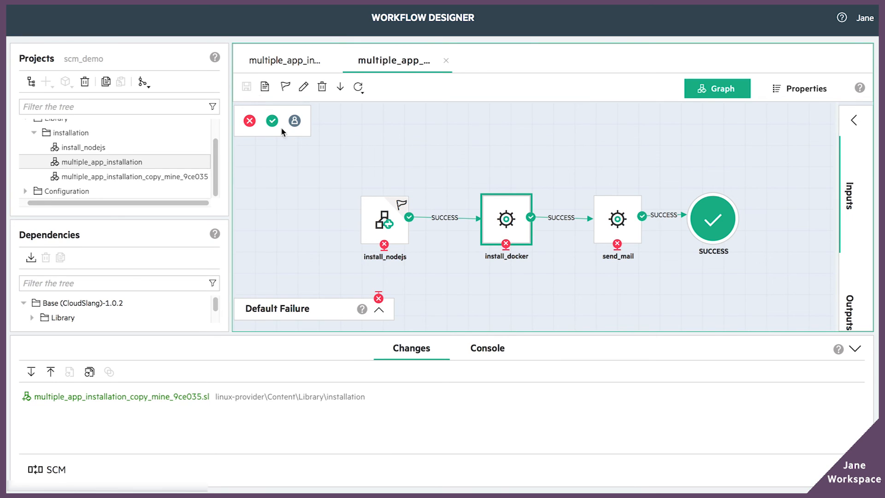
Step: Delete the multiple_app_installation_copy_mine_9ce035 flow
click(139, 415)
click(138, 177)
click(85, 83)
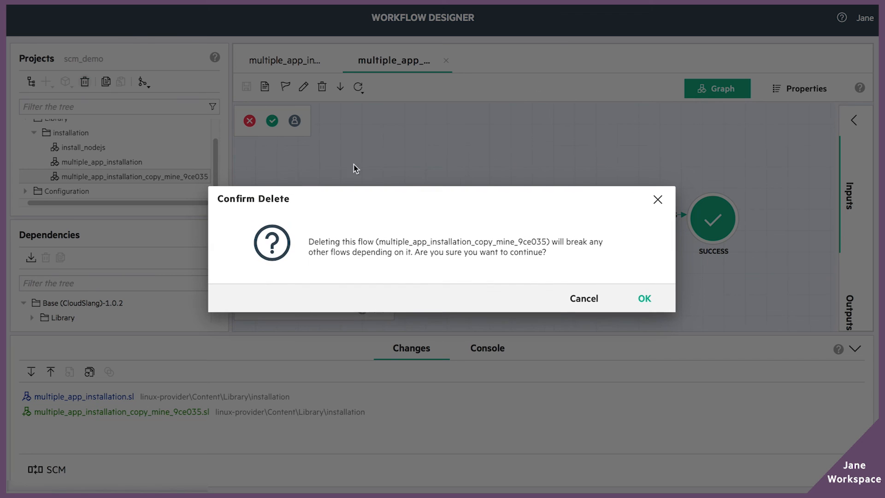
click(632, 299)
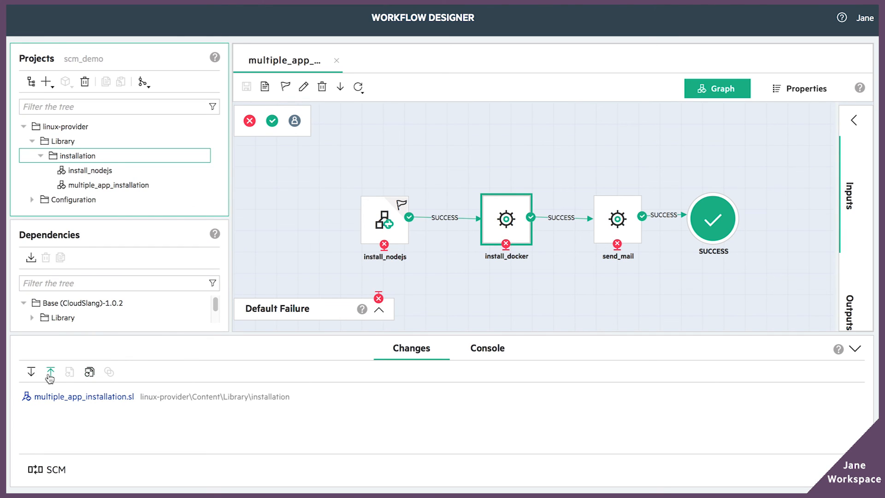
Step: Revert all local changes and rename the ssh_command step to install_docker_engine
click(91, 373)
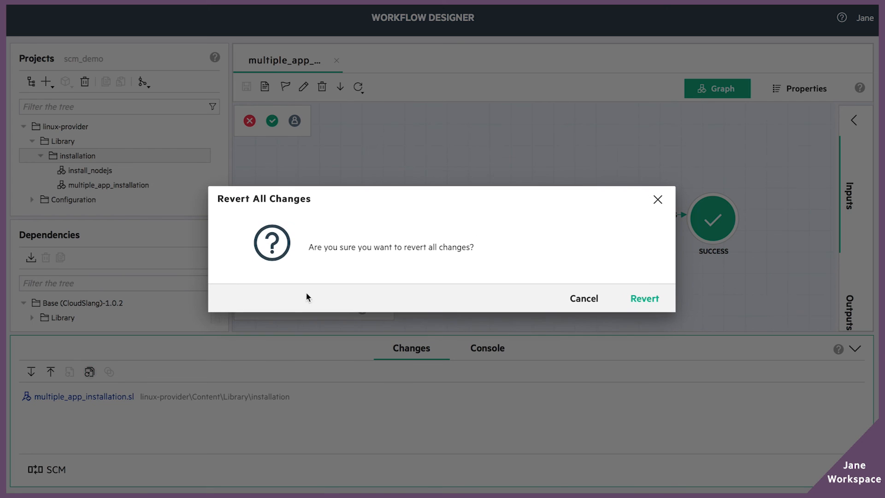
click(646, 300)
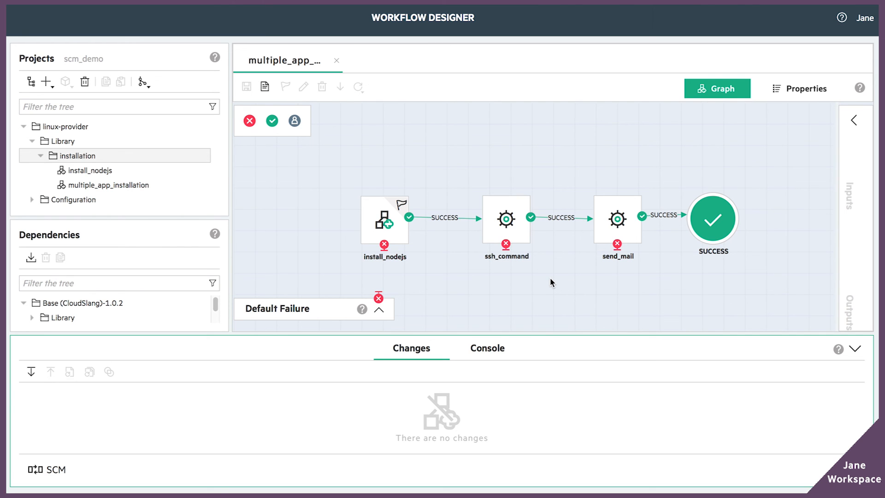
click(503, 225)
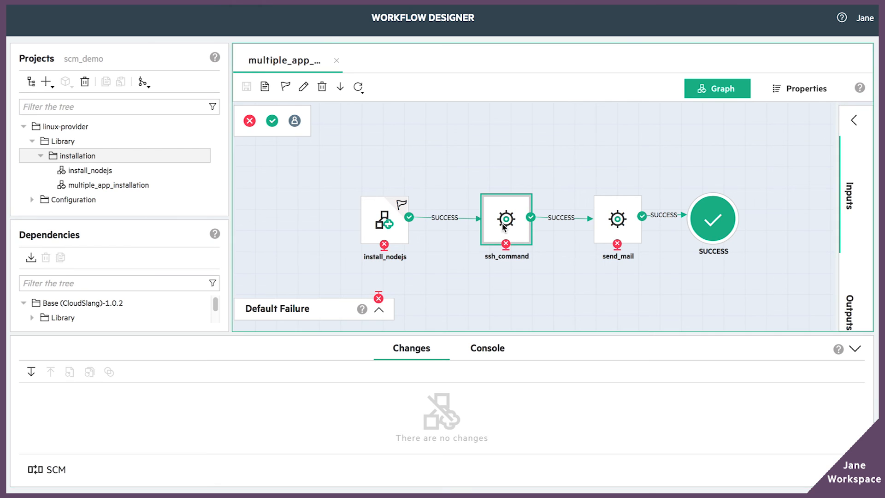
click(303, 87)
text(install_docker_engine)
click(532, 299)
Step: Save the flow and commit and push the rename to the repository
click(247, 87)
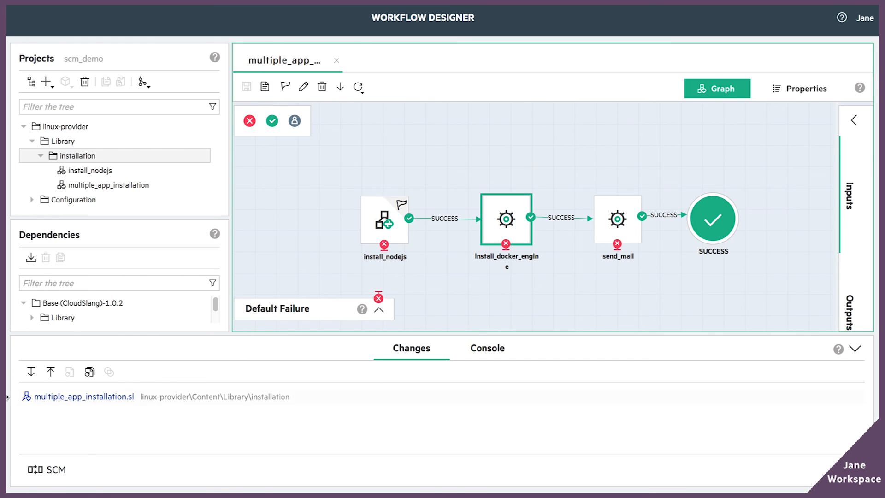
click(51, 372)
click(631, 308)
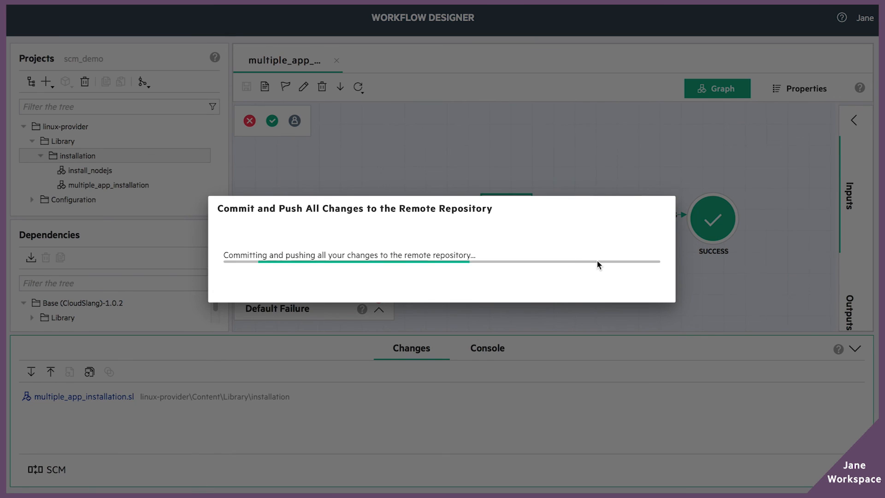